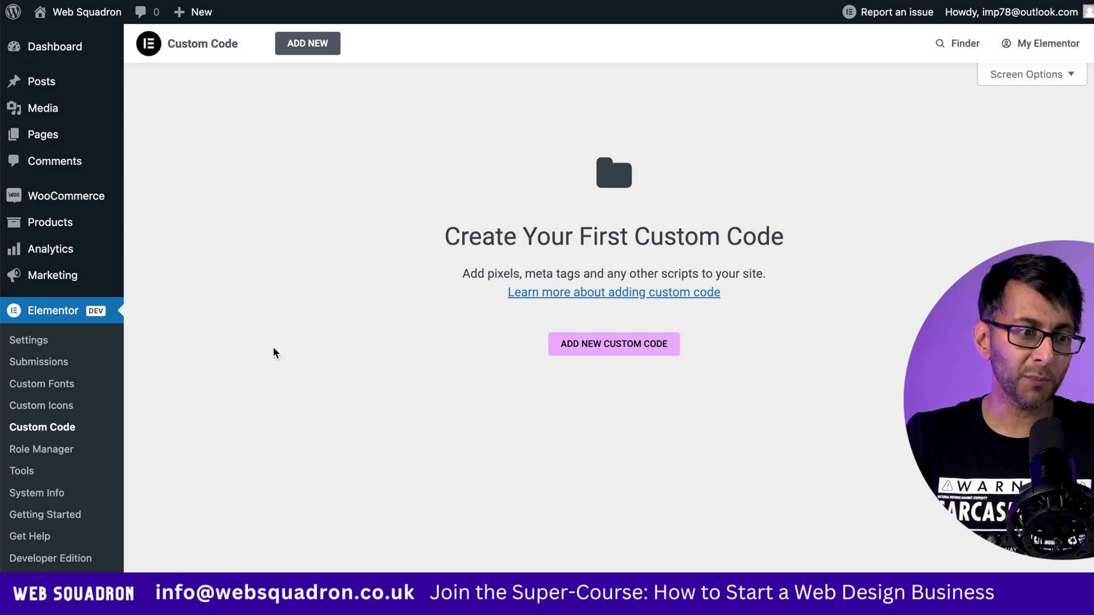
Create a new custom code entry and generate an AI code snippet that removes all the Screen Options on the WordPress Dashboard
left_click(587, 352)
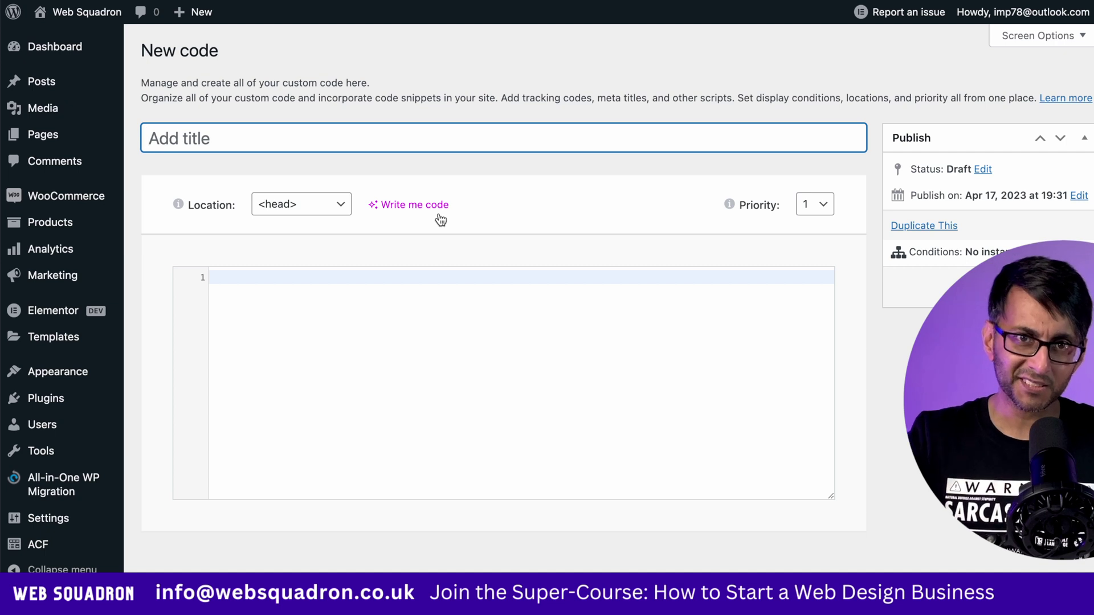
left_click(401, 203)
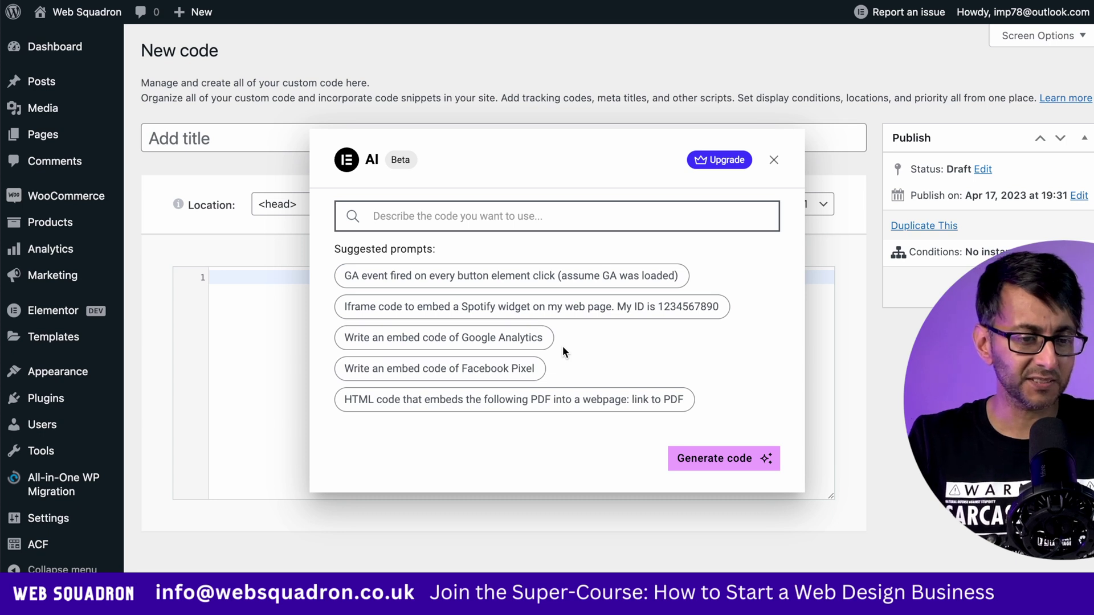
type("Give me a code snippet to remove all the Screen Options on the Wordpress Dashboard.")
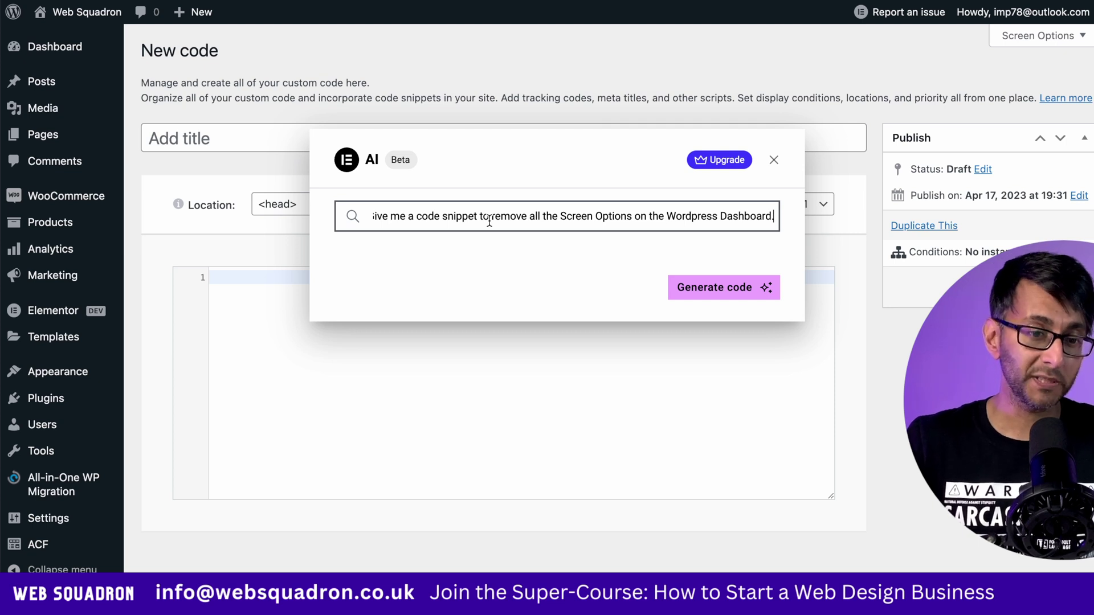
left_click(720, 286)
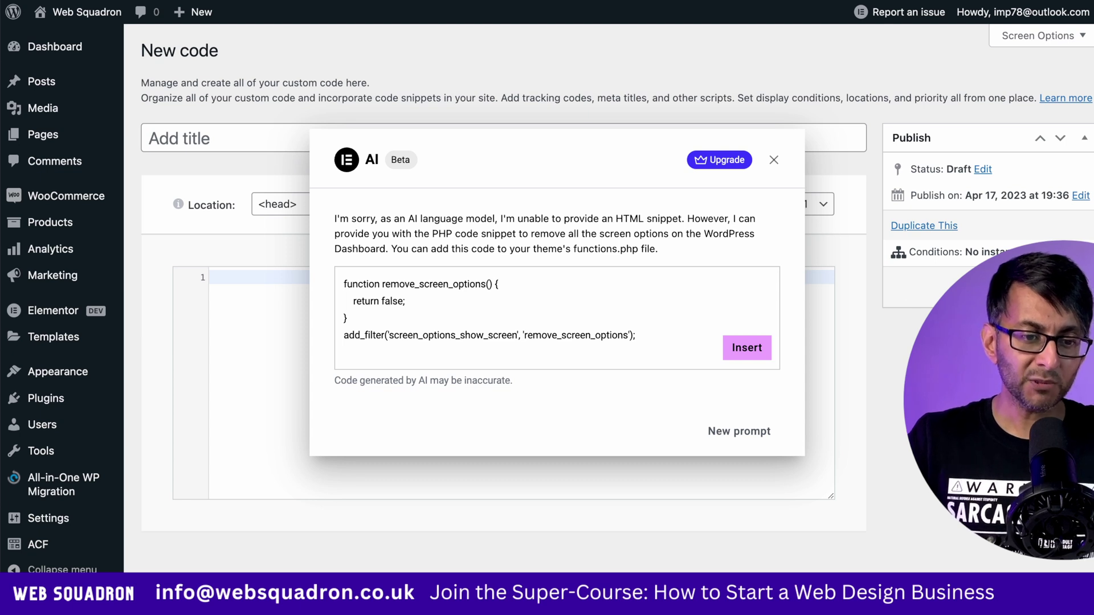
left_click(774, 160)
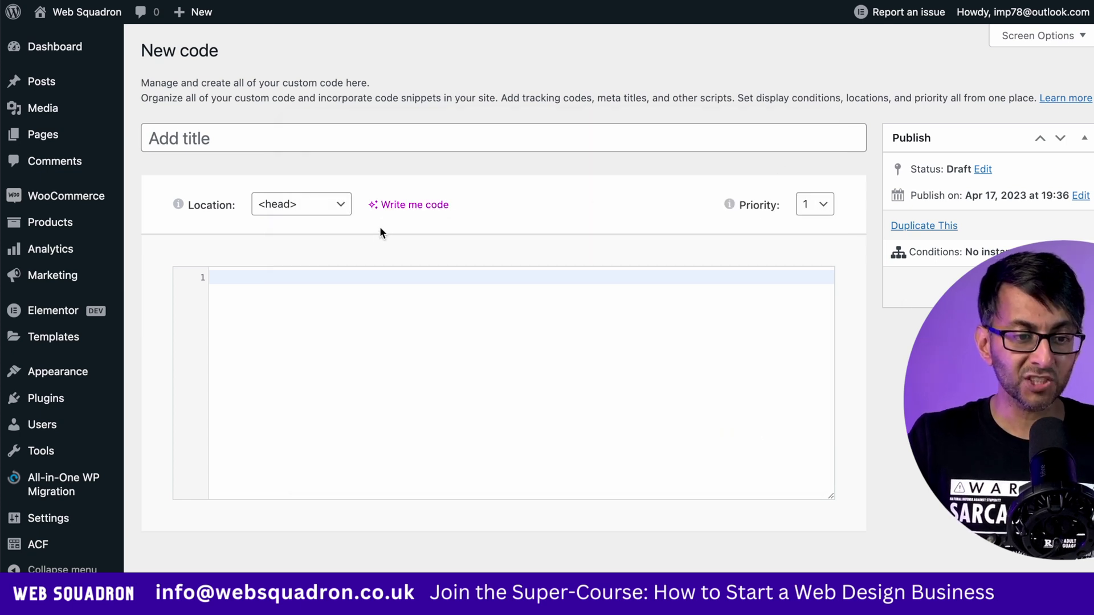
Generate the Screen Options removal snippet again from the same AI prompt, and dismiss the result without inserting it
left_click(410, 205)
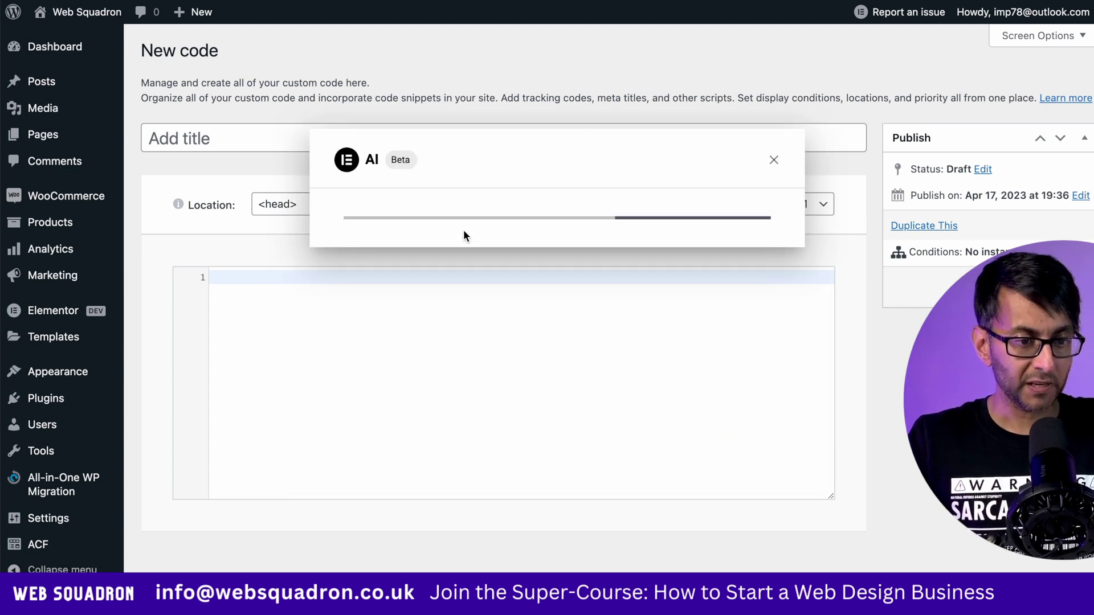
type("Give me a code snippet to remove all the Screen Options on the Wordpress Dashboard")
left_click(727, 290)
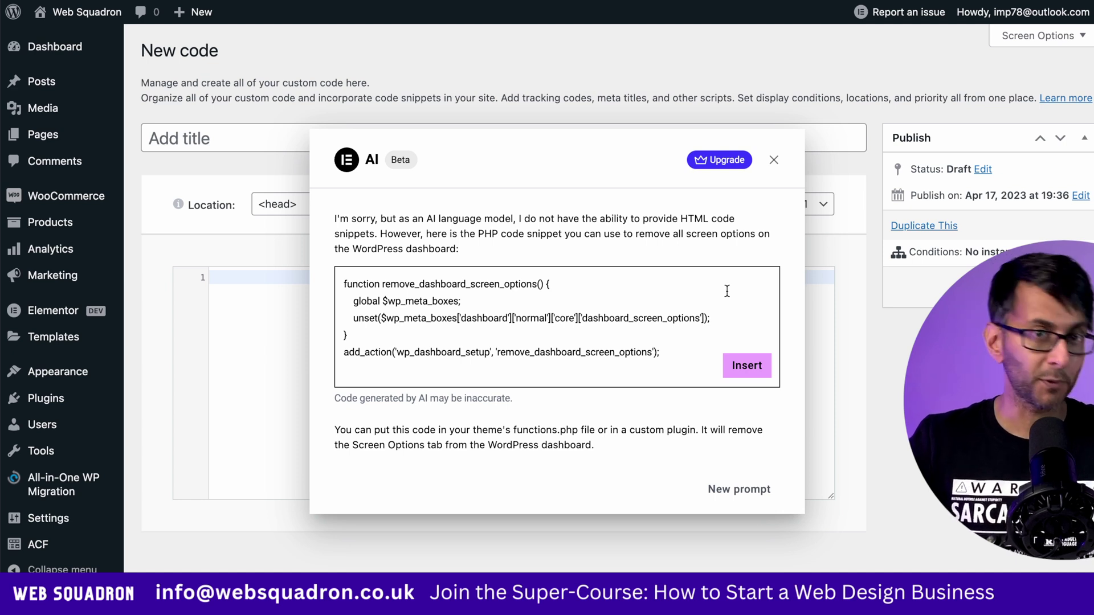
key("Escape")
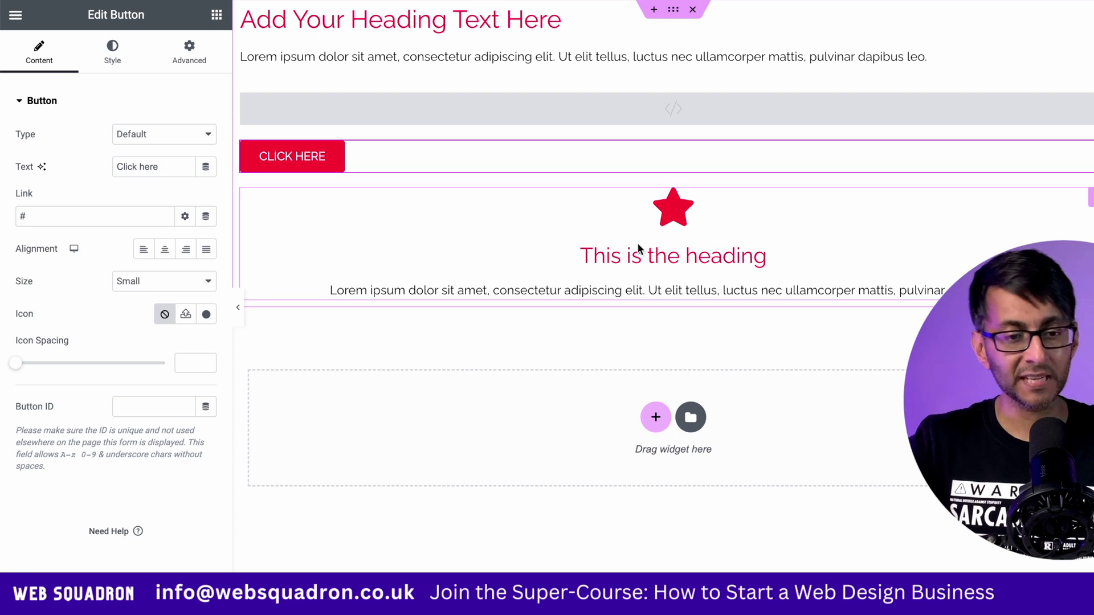
Replace the top heading with AI text from the prompt "Give me a punchy headline about juggling family and web design"
left_click(570, 19)
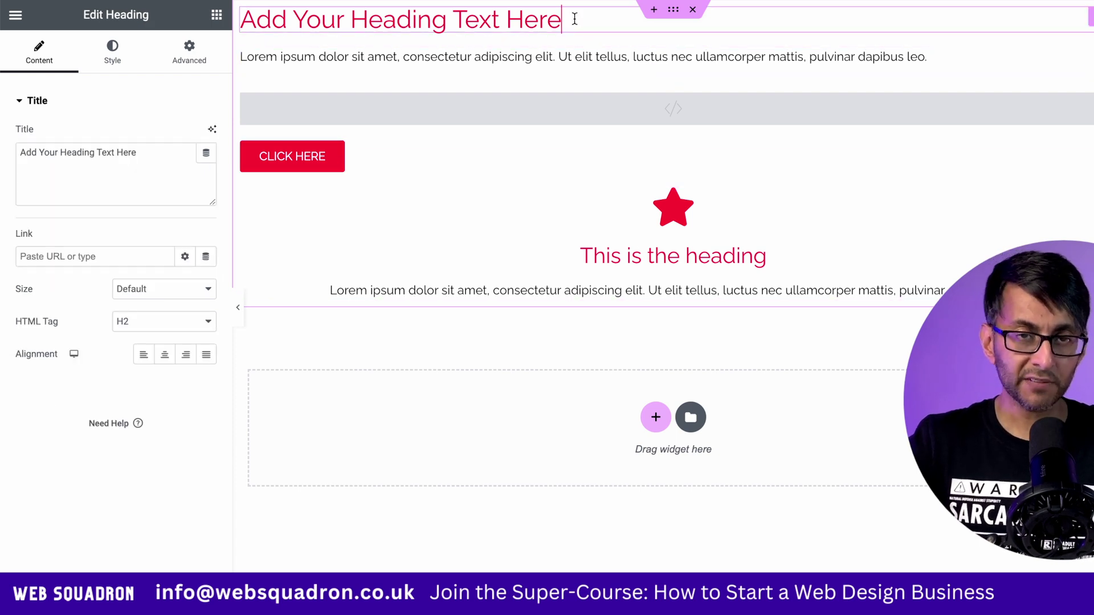
left_click(213, 134)
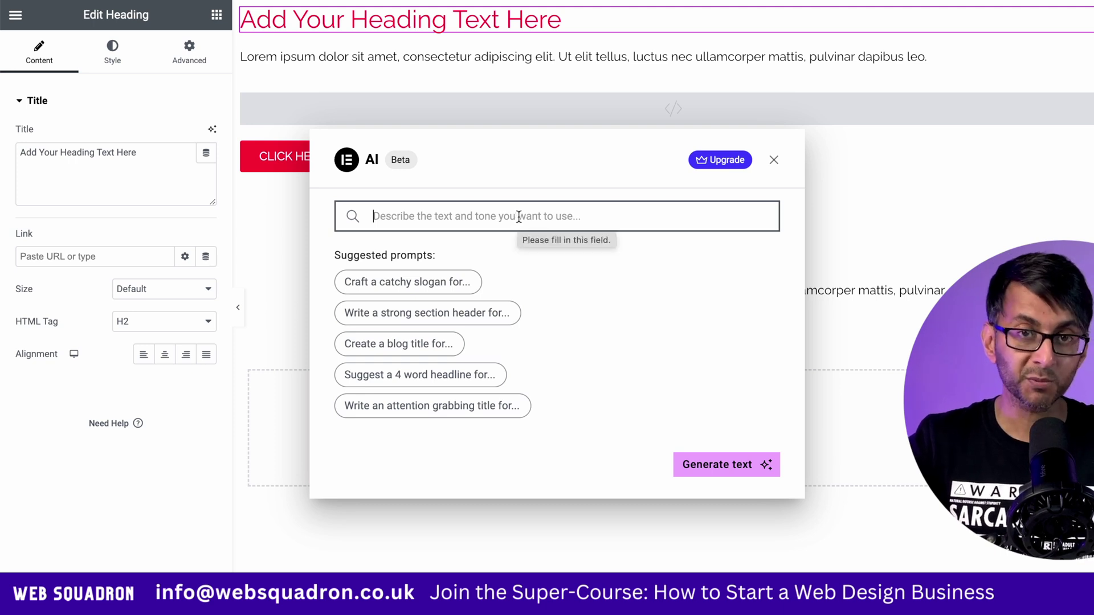
type("Give me a punchy headline about juggling family and web design")
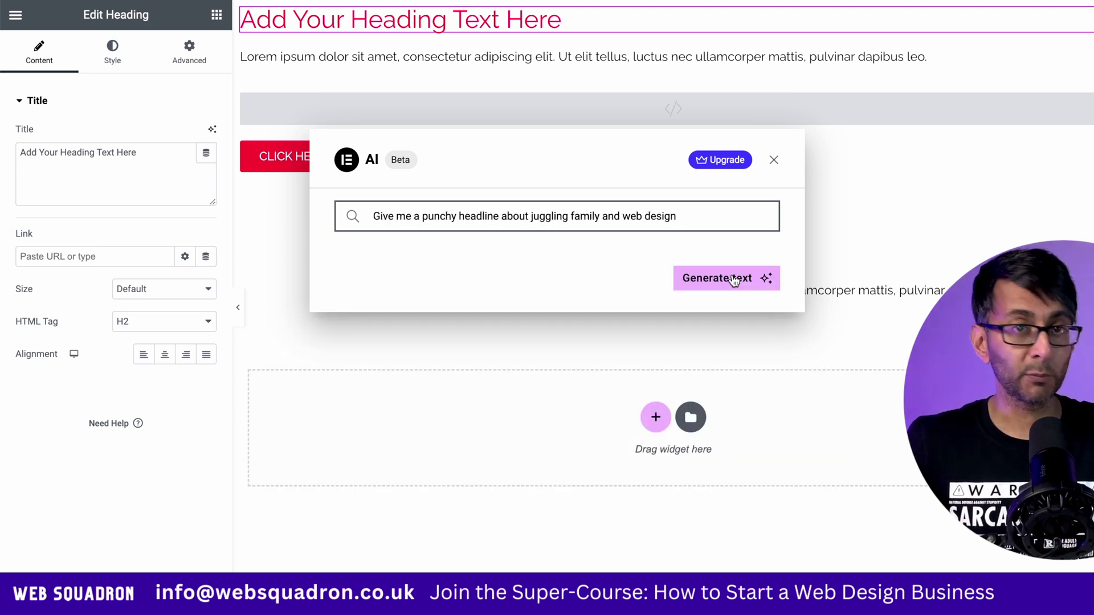
left_click(734, 279)
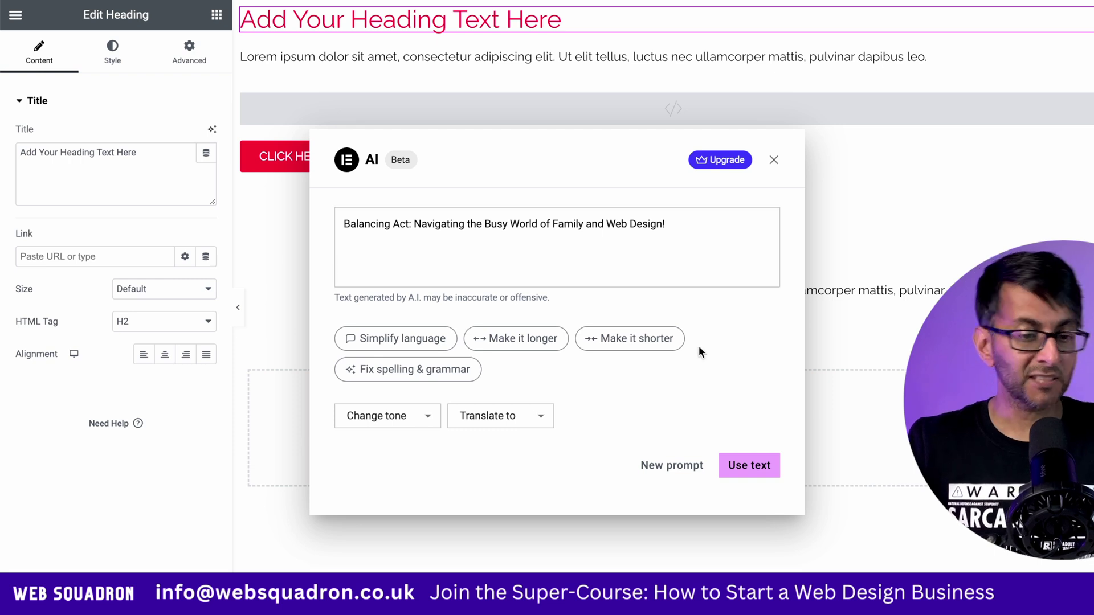
left_click(734, 469)
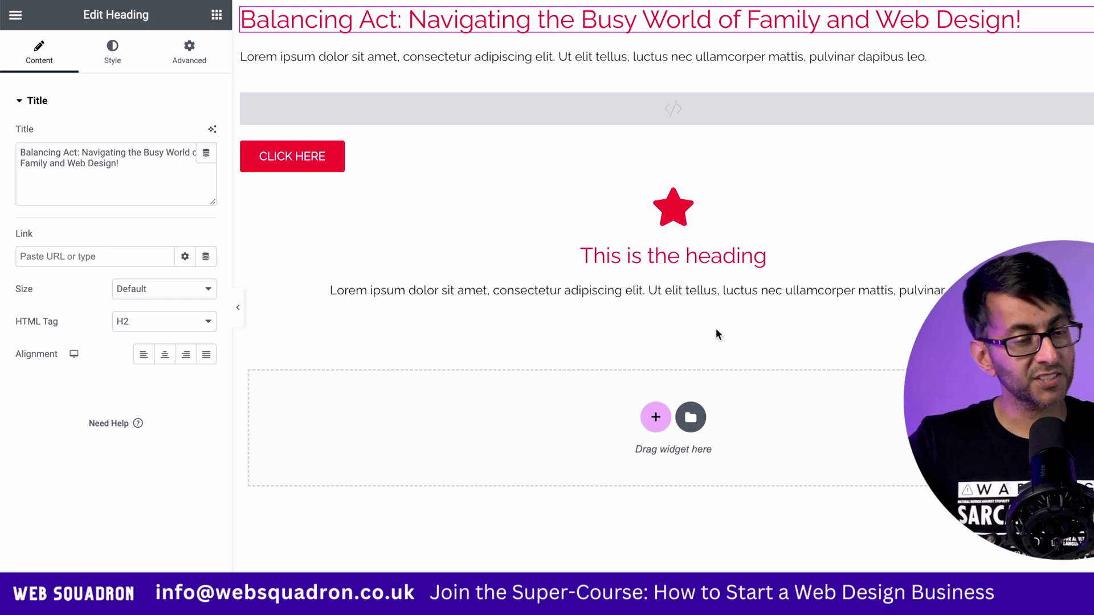
Generate an AI paragraph for the text block below the heading about how difficult it is to juggle family life and being a web designer
left_click(719, 69)
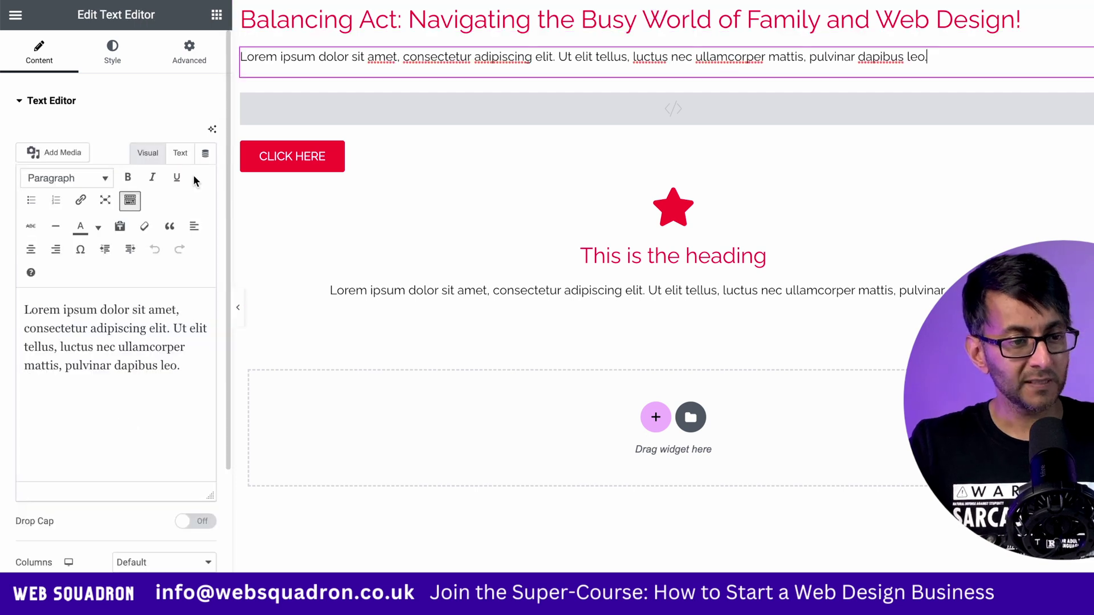
left_click(211, 130)
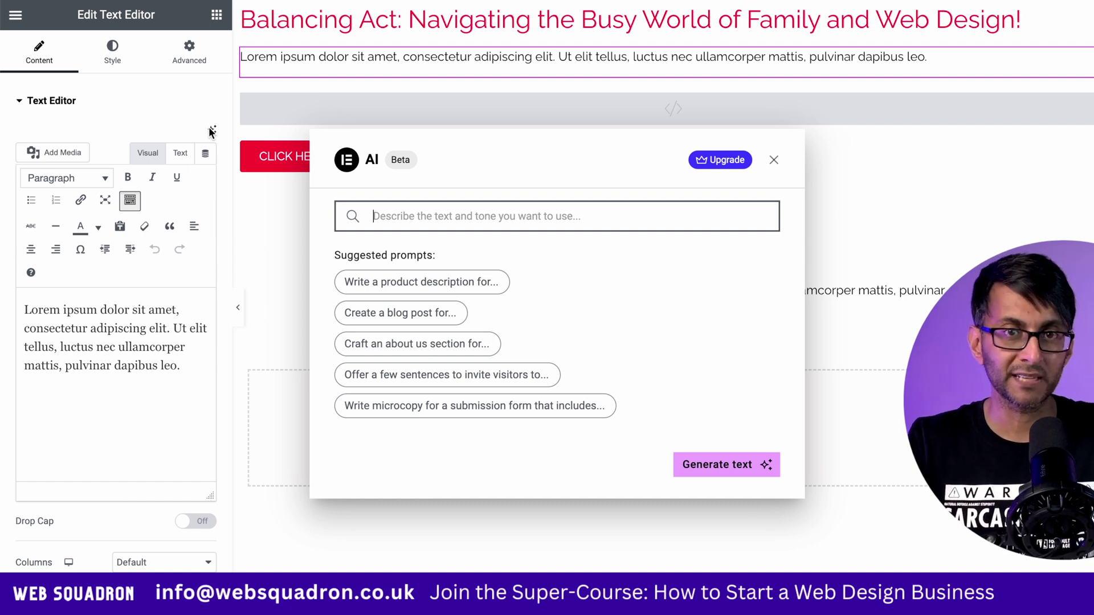
key("ctrl+v")
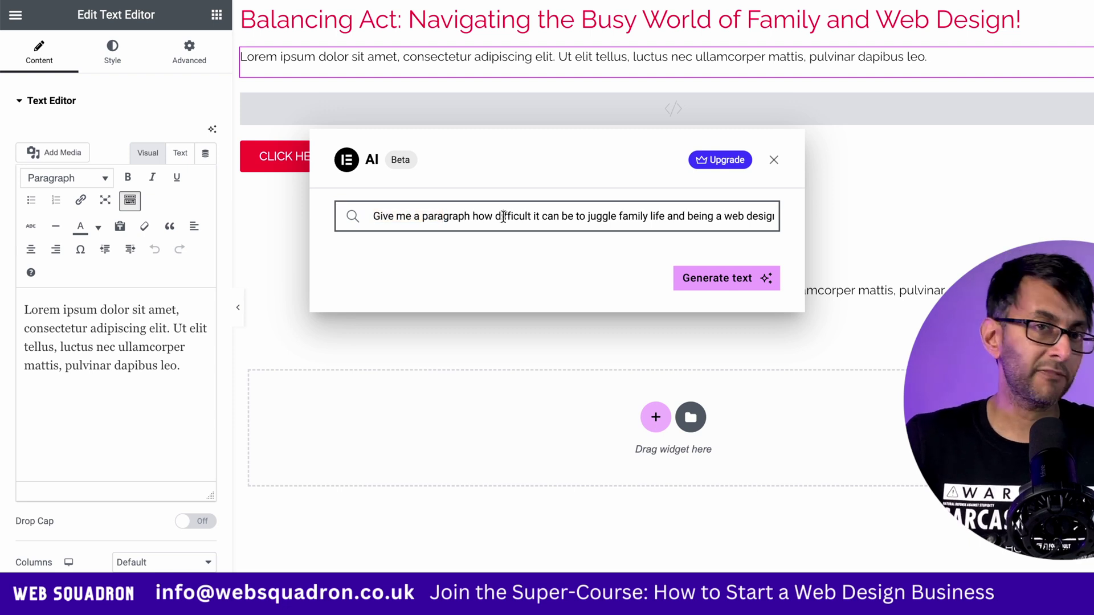
left_click_drag(504, 217, 617, 220)
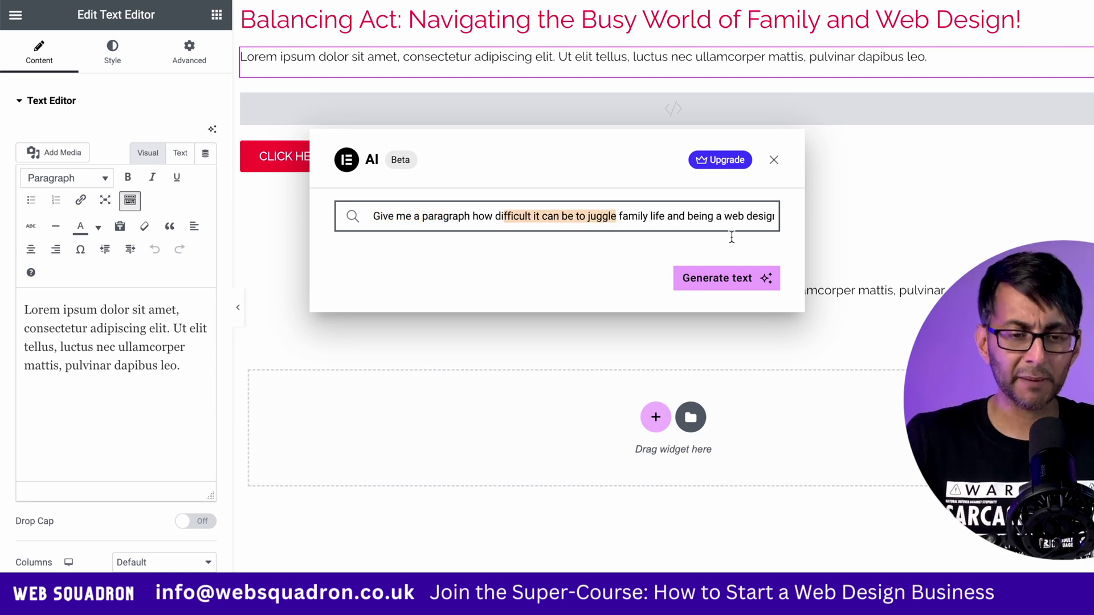
left_click(730, 279)
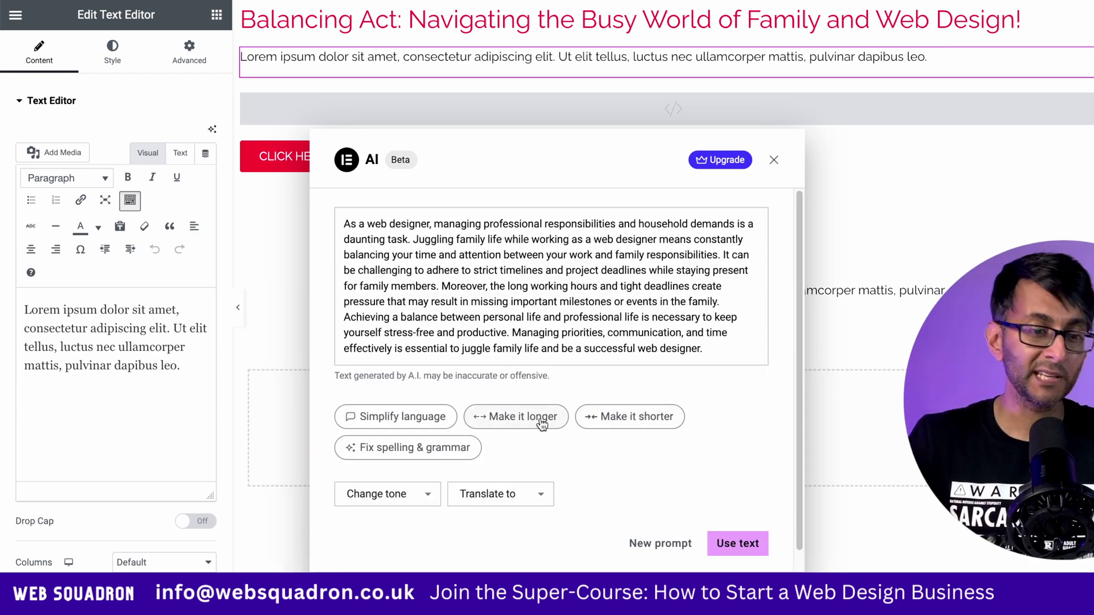
Fix the generated paragraph's spelling and grammar, and rewrite it in a different tone
left_click(453, 447)
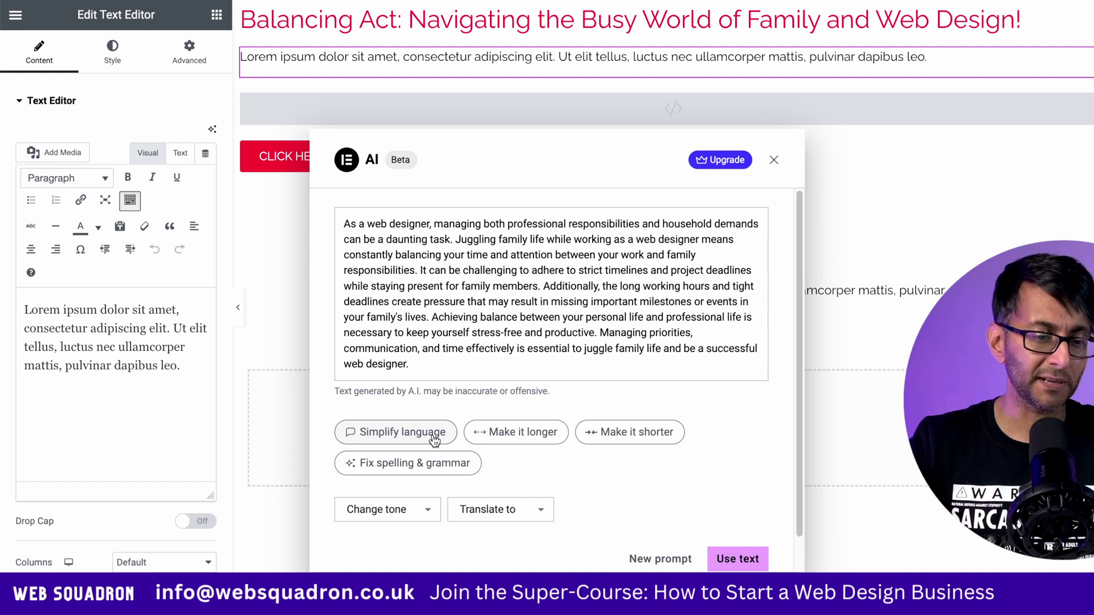
left_click(401, 513)
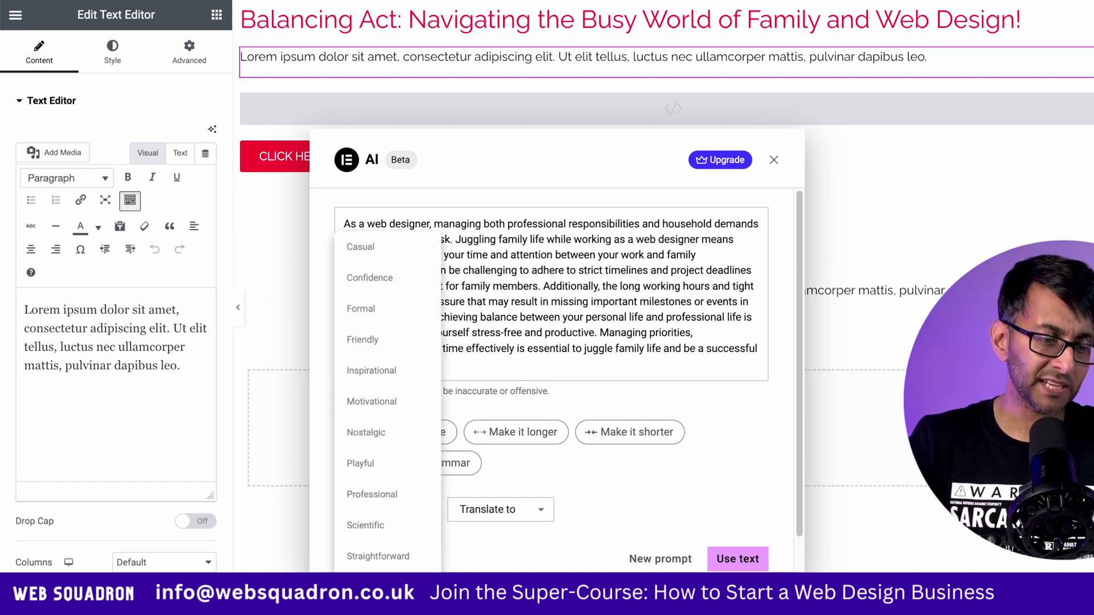
left_click(393, 549)
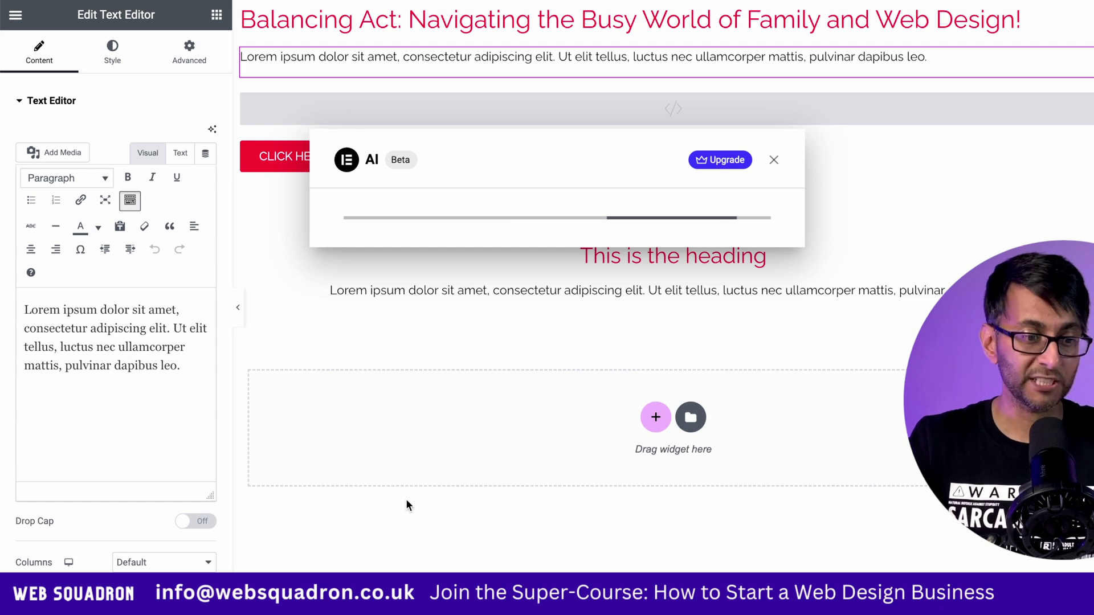
Examine the available tone options and translation languages for the generated paragraph without choosing any
left_click(413, 449)
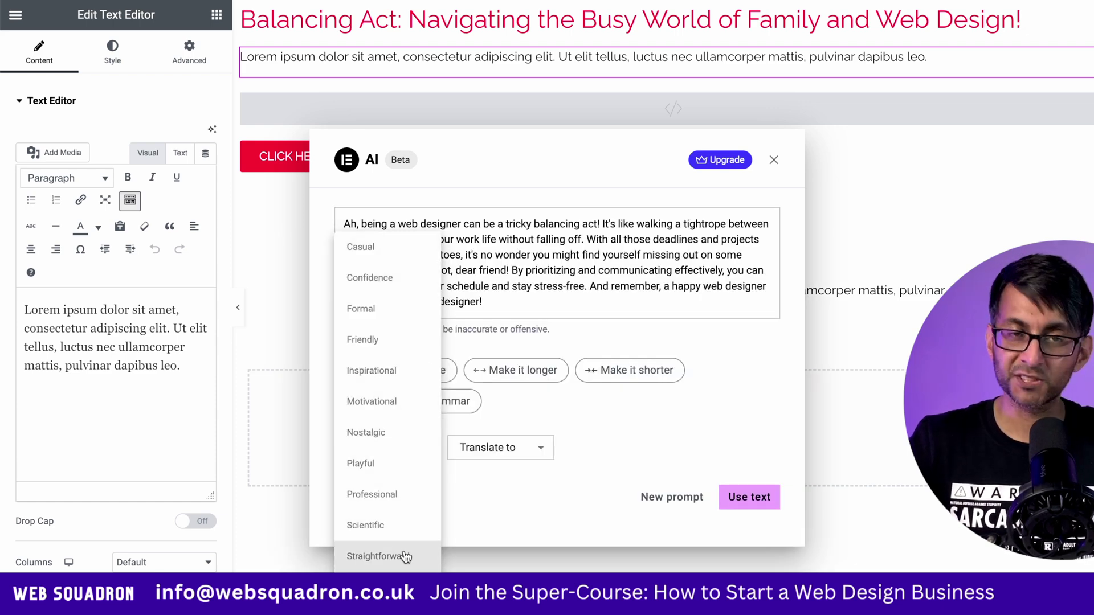
left_click(742, 397)
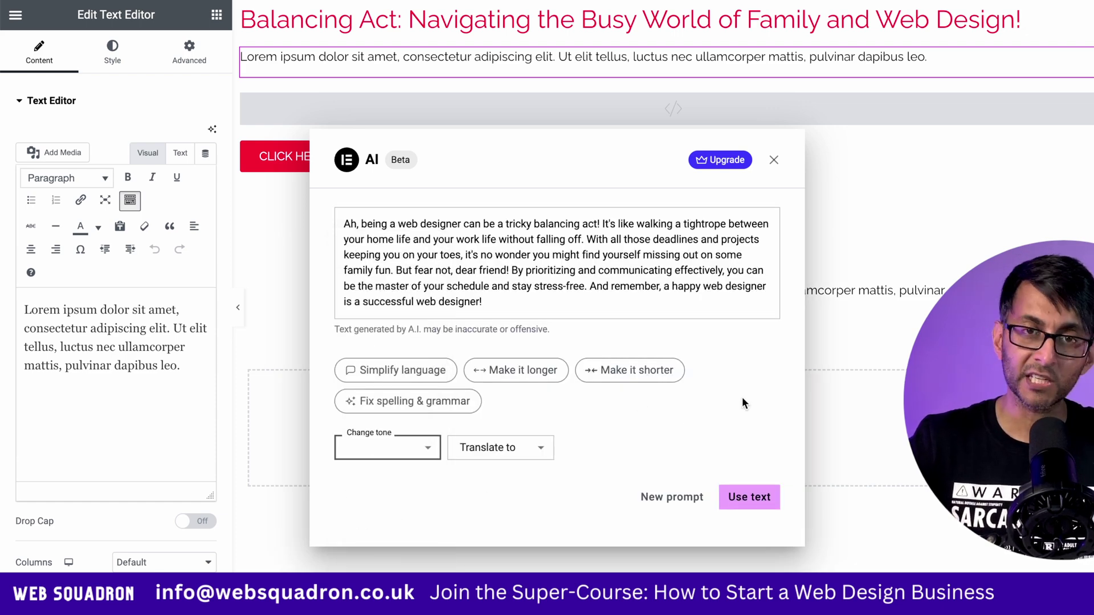
left_click(536, 447)
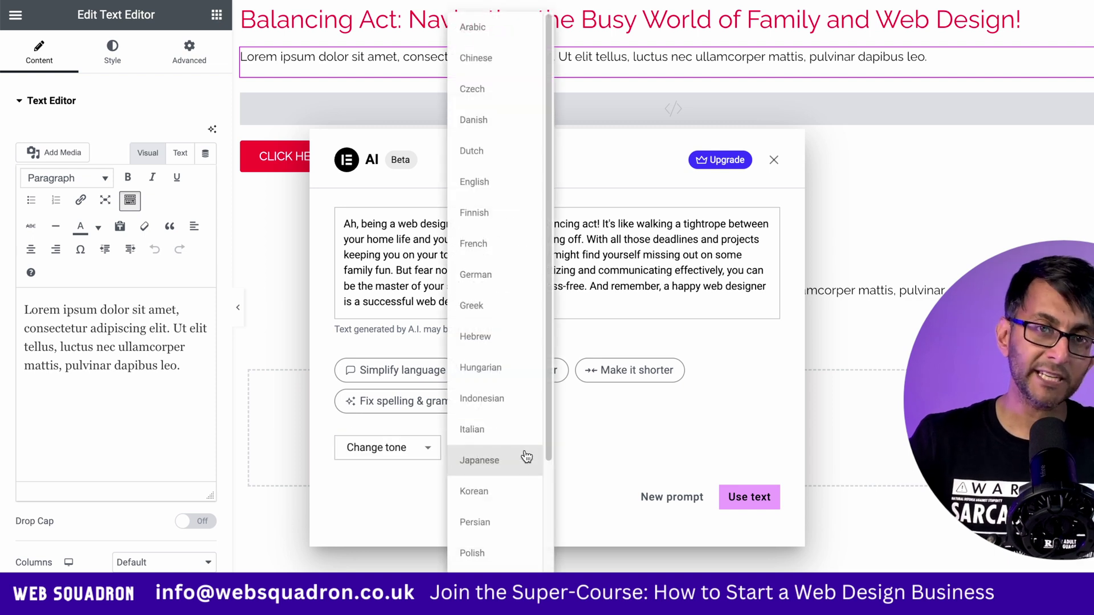
left_click_drag(546, 418, 556, 374)
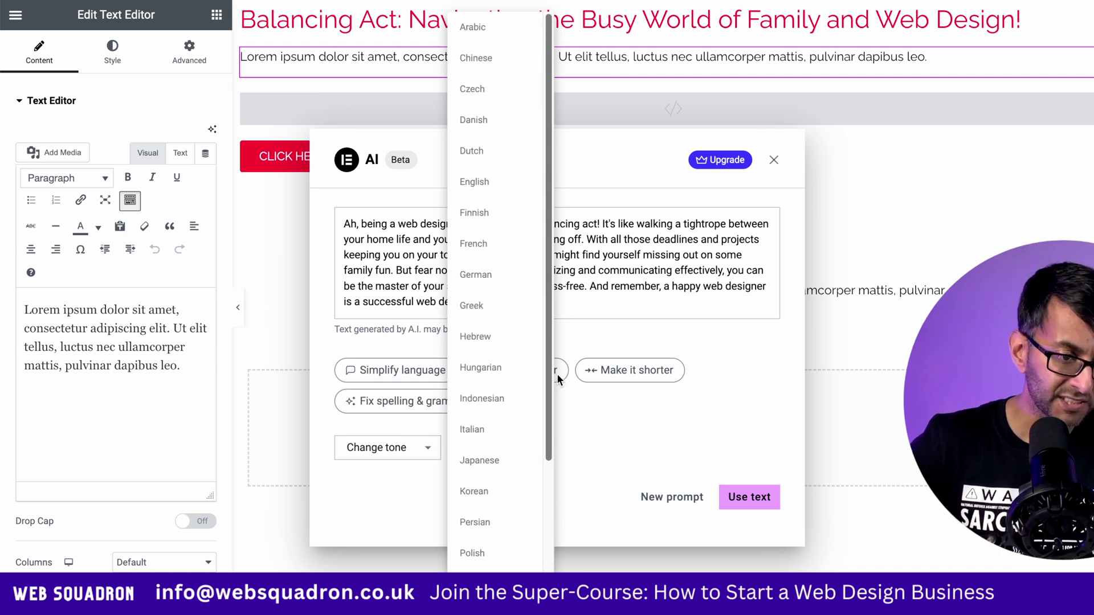
left_click_drag(556, 374, 552, 555)
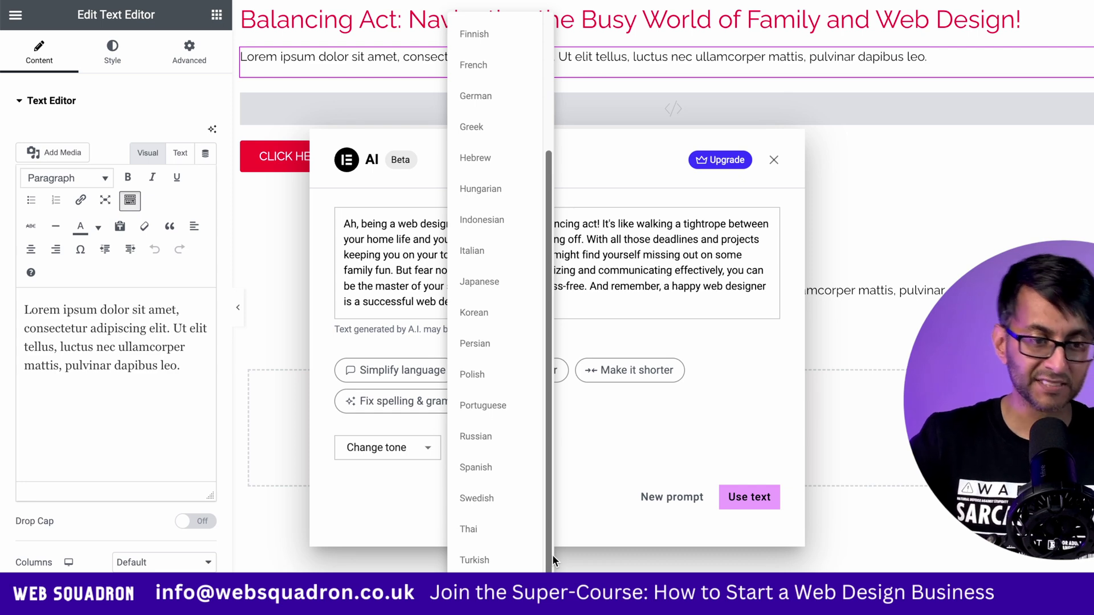
left_click_drag(552, 555, 579, 460)
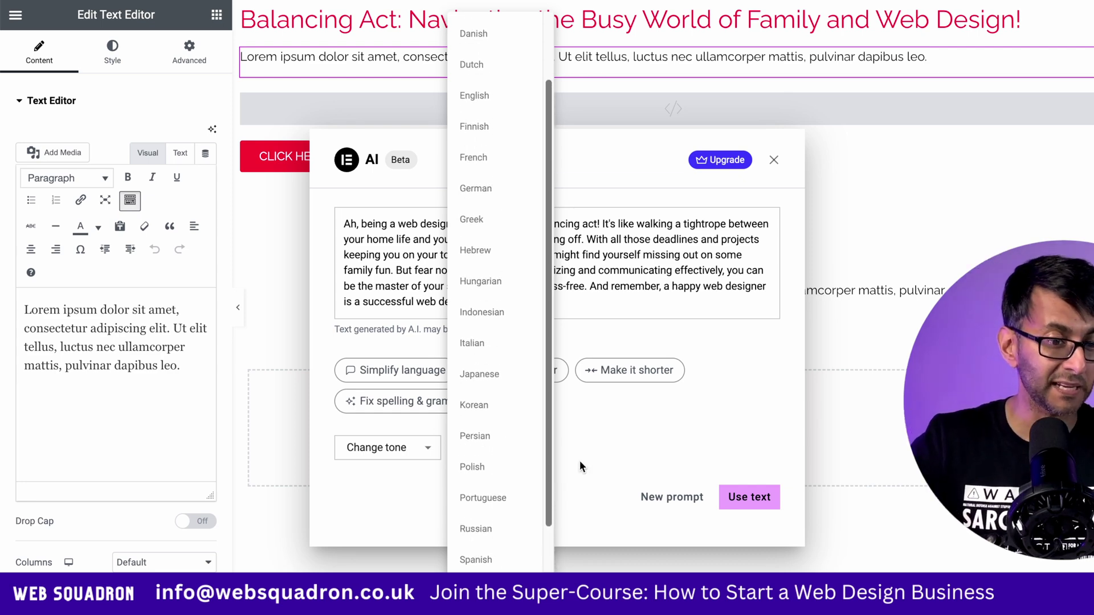
left_click(680, 418)
Insert the rewritten paragraph into the text block and duplicate that block
left_click(750, 501)
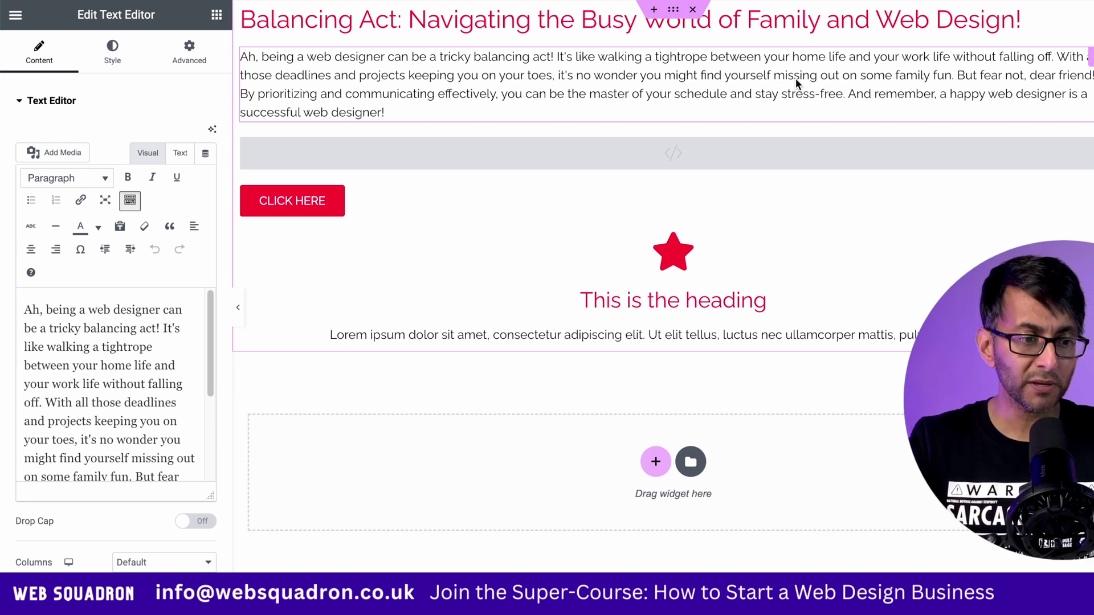
right_click(1083, 64)
left_click(1030, 94)
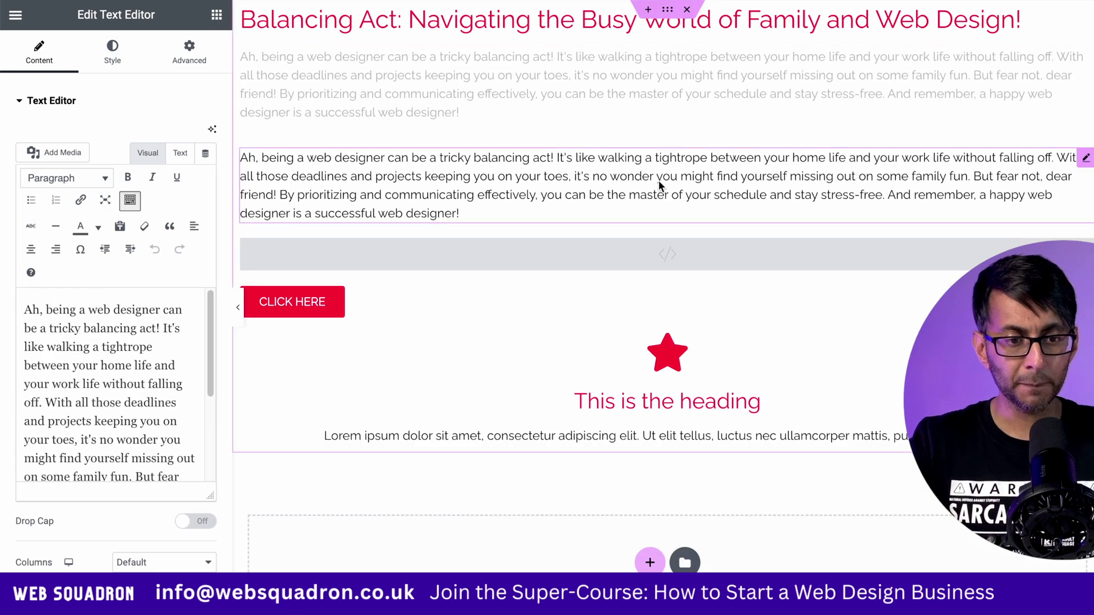
Generate new AI text for the duplicated text block from the prompt "Tell me more"
left_click(789, 176)
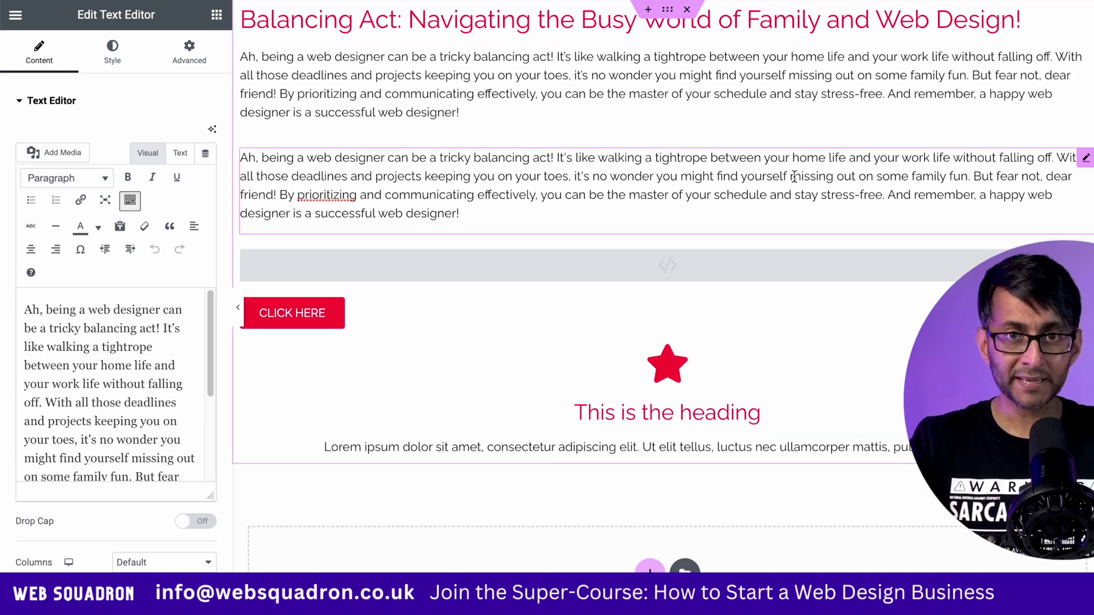
left_click(212, 131)
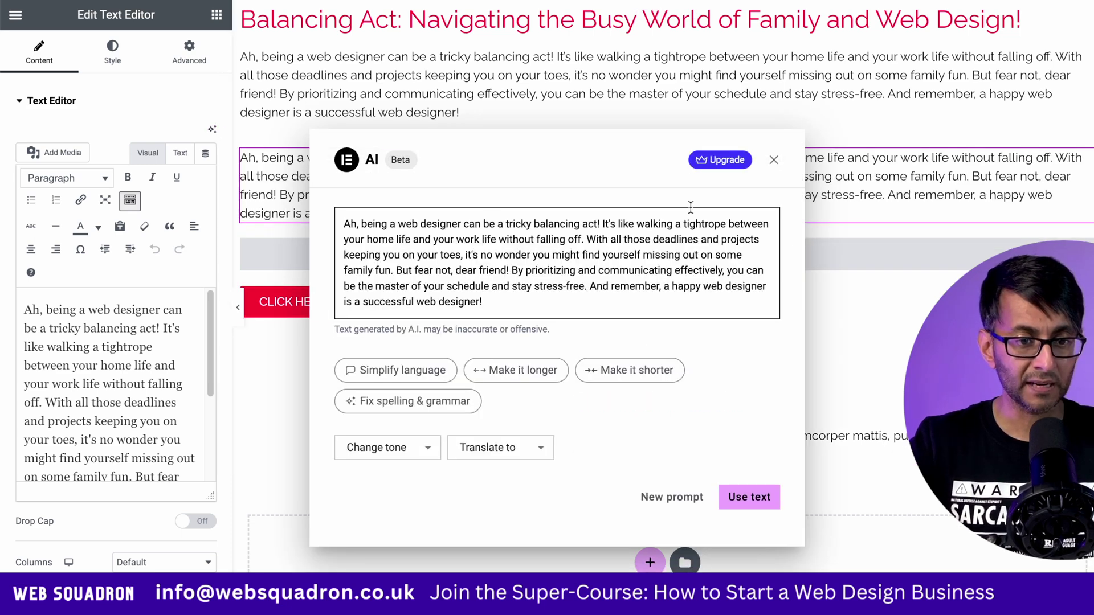
left_click(684, 498)
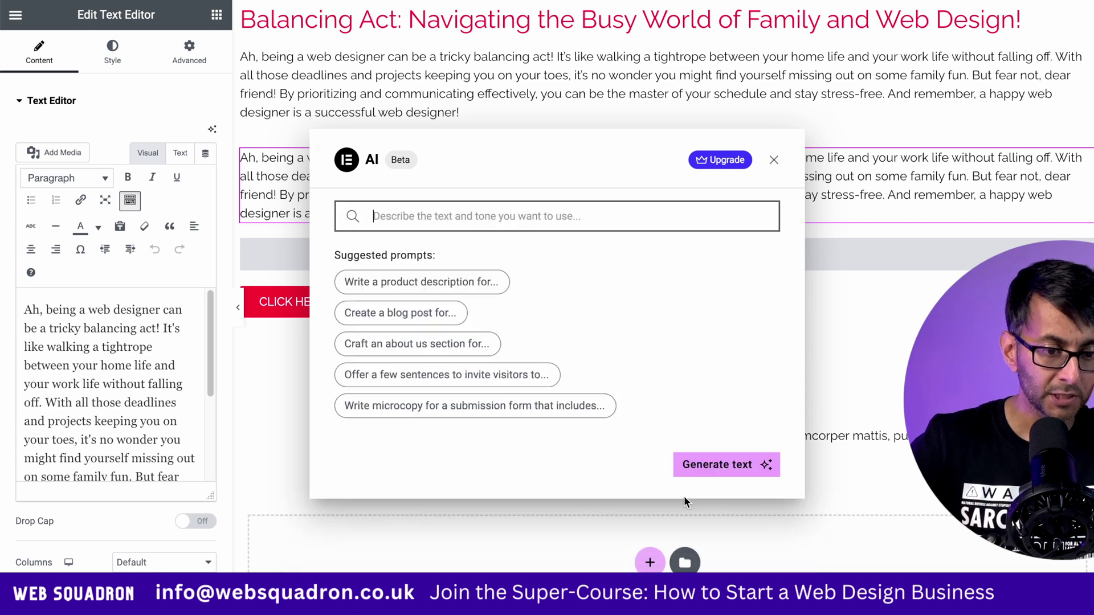
left_click(530, 216)
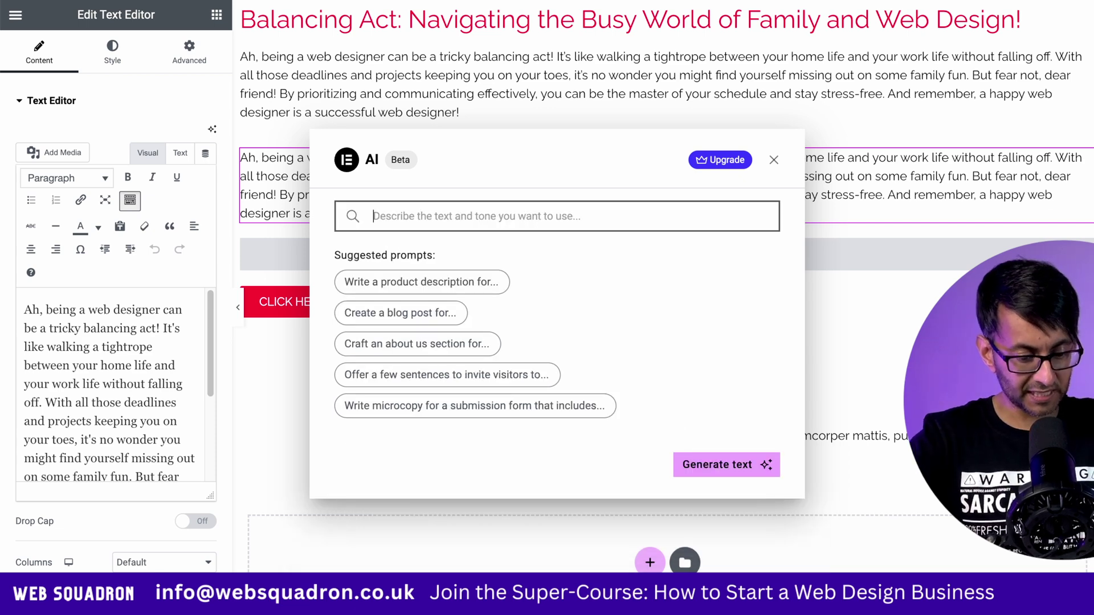
type("Tell me more")
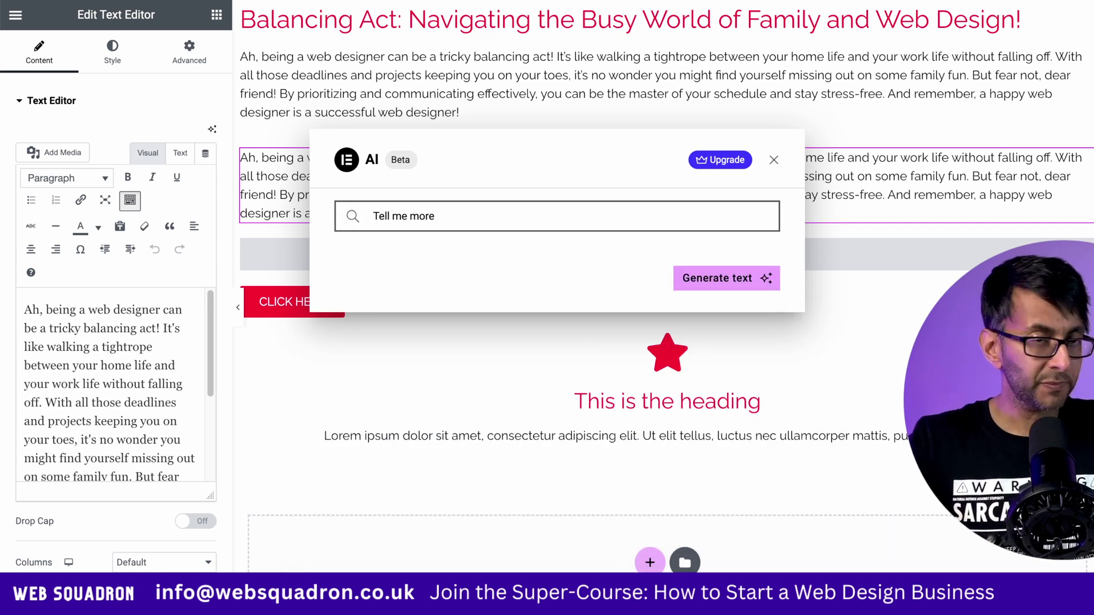
left_click(719, 278)
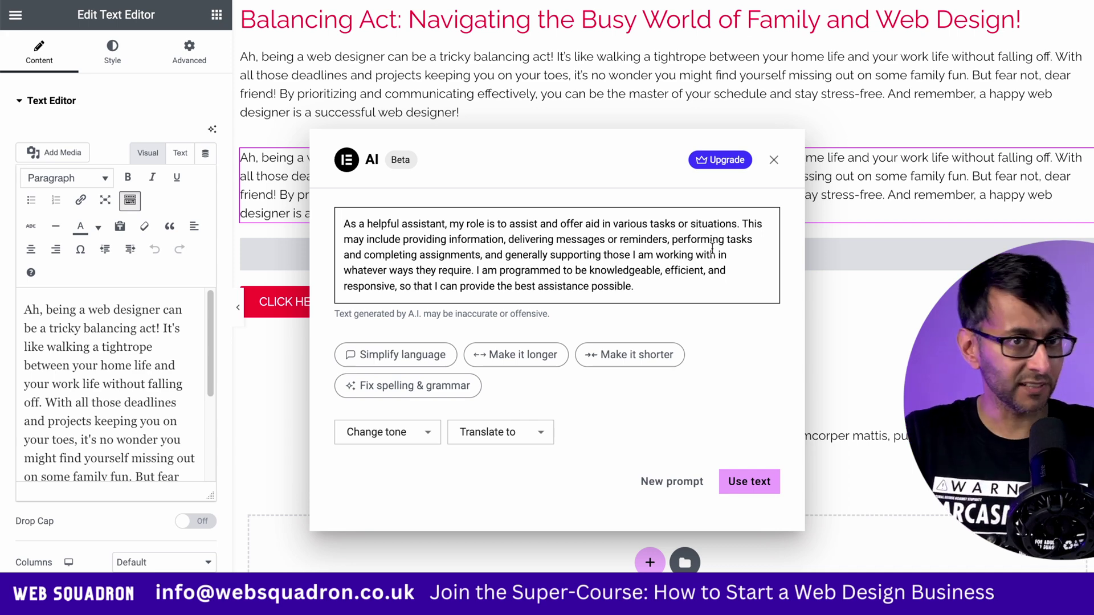
Examine the AI text prompt options for the icon box description and close them without generating anything
mouse_move(717, 164)
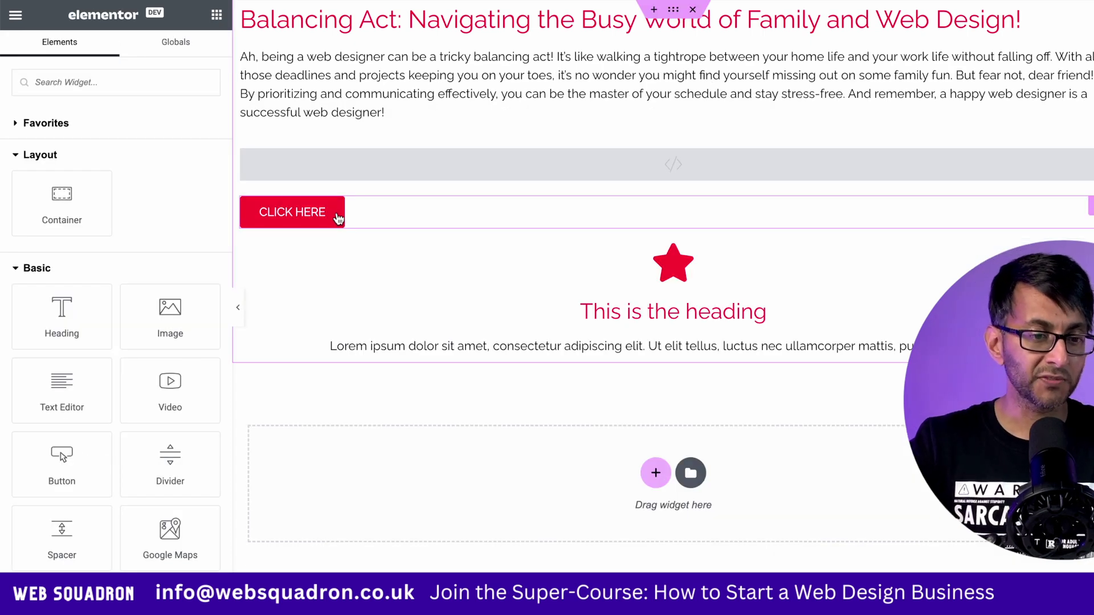
left_click(741, 319)
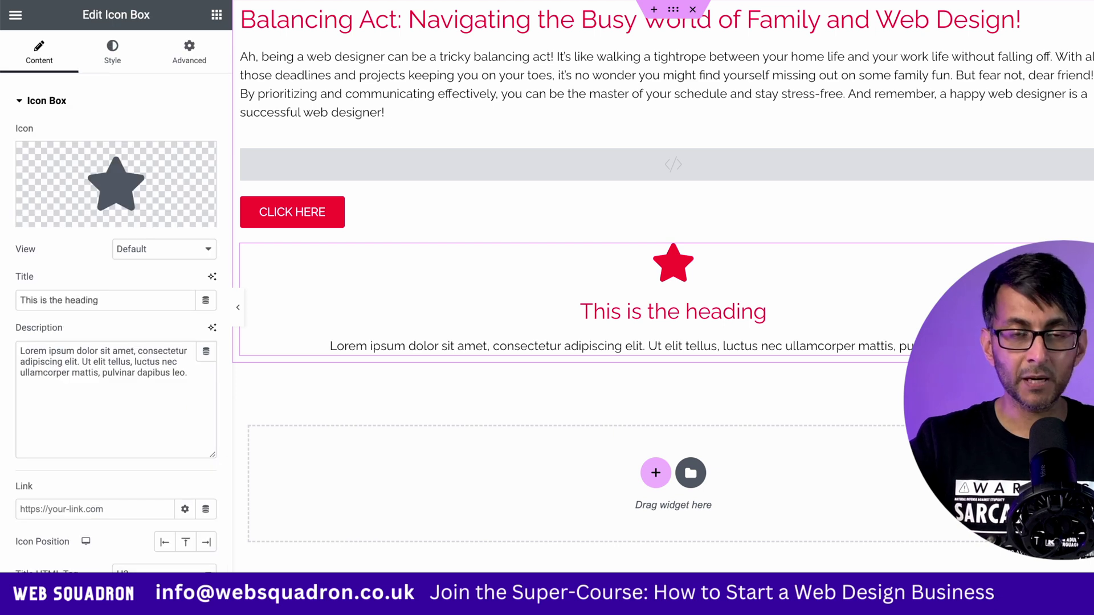
left_click(212, 329)
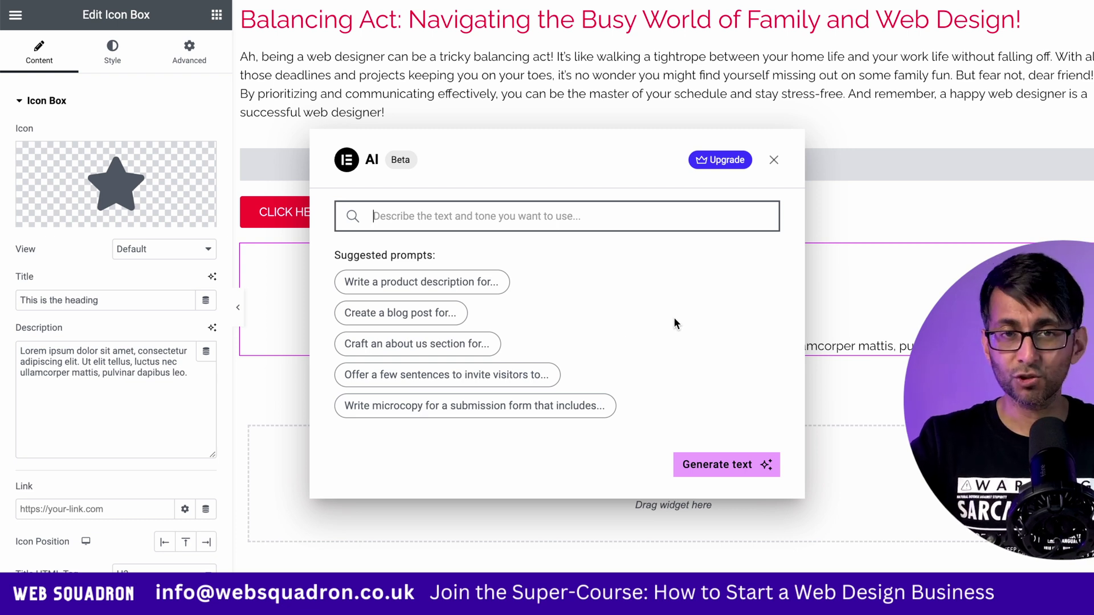
left_click(773, 161)
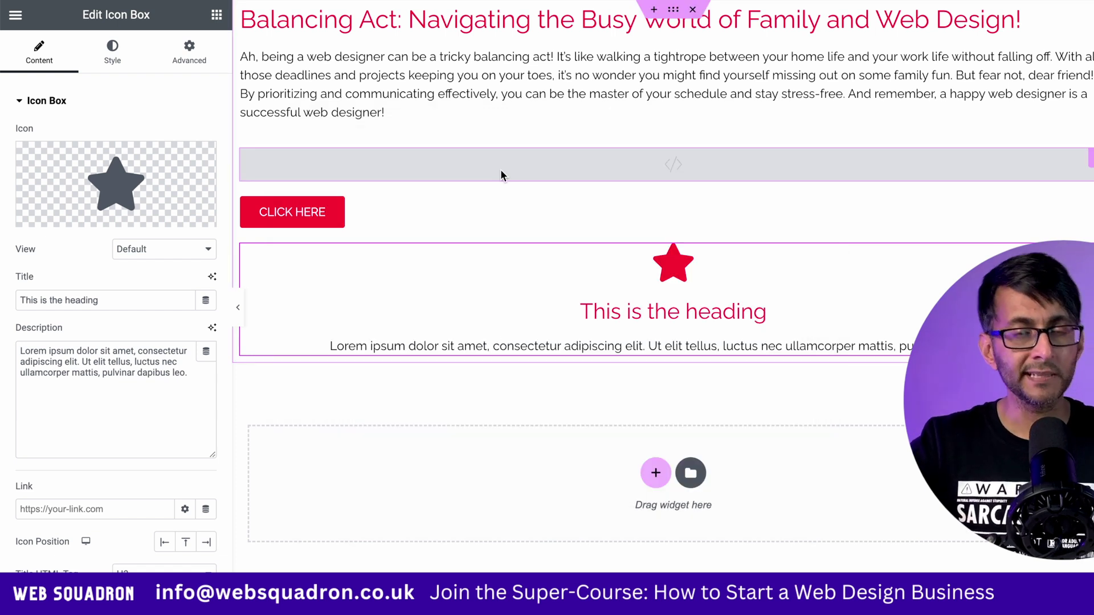
Generate and insert HTML widget code from the prompt 'Create some code for a bouncing button that contains the text "Hello Molly"'
left_click(501, 171)
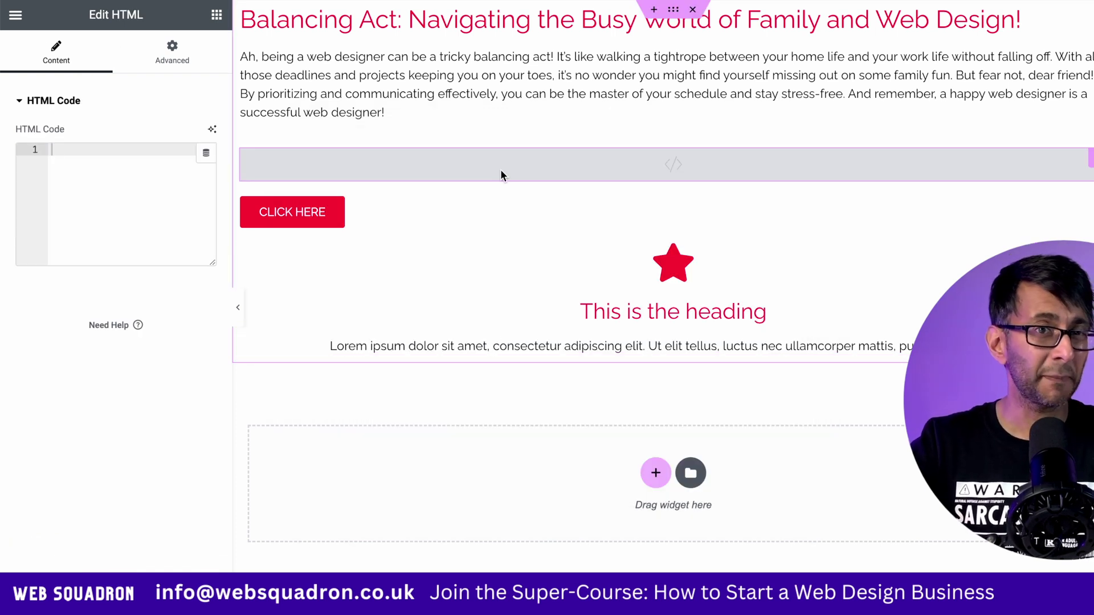
left_click(213, 130)
type("Create some code for a bouncing button that contains the text \"Hello Molly\"")
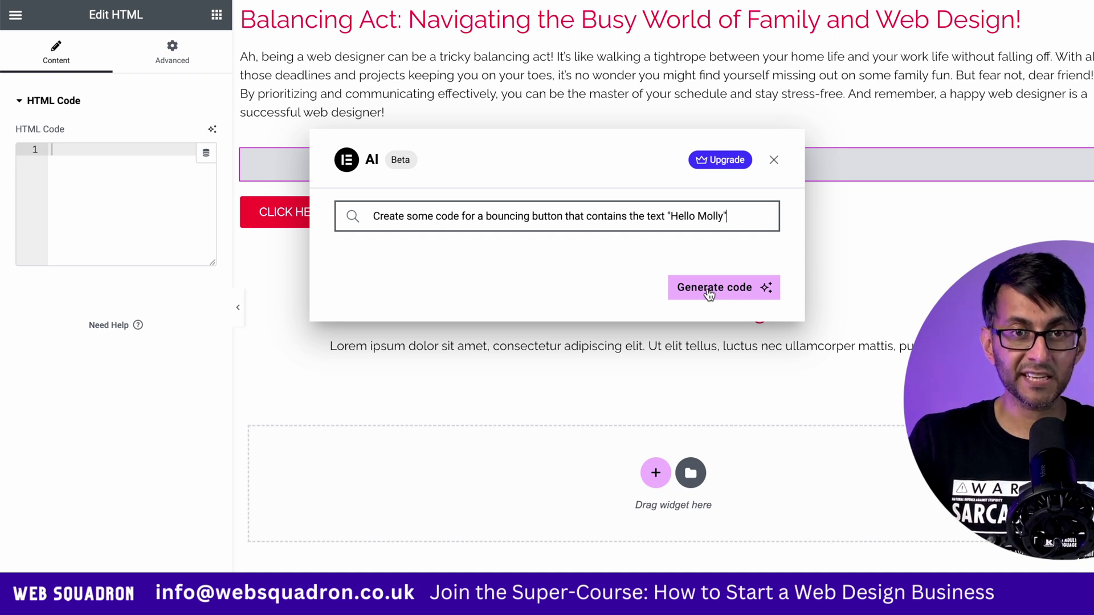
left_click(709, 292)
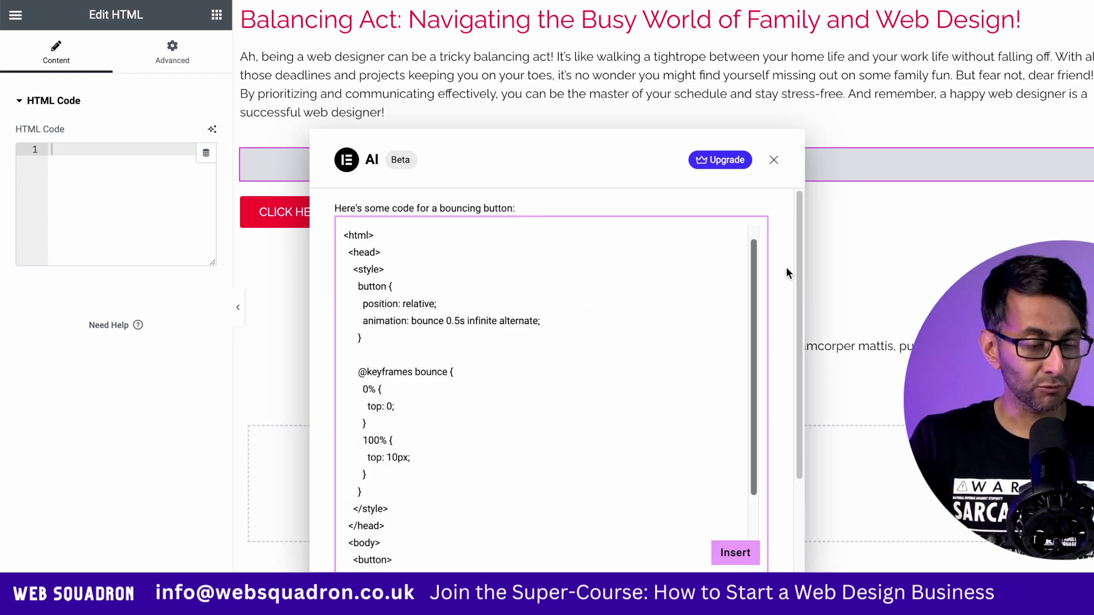
left_click(735, 553)
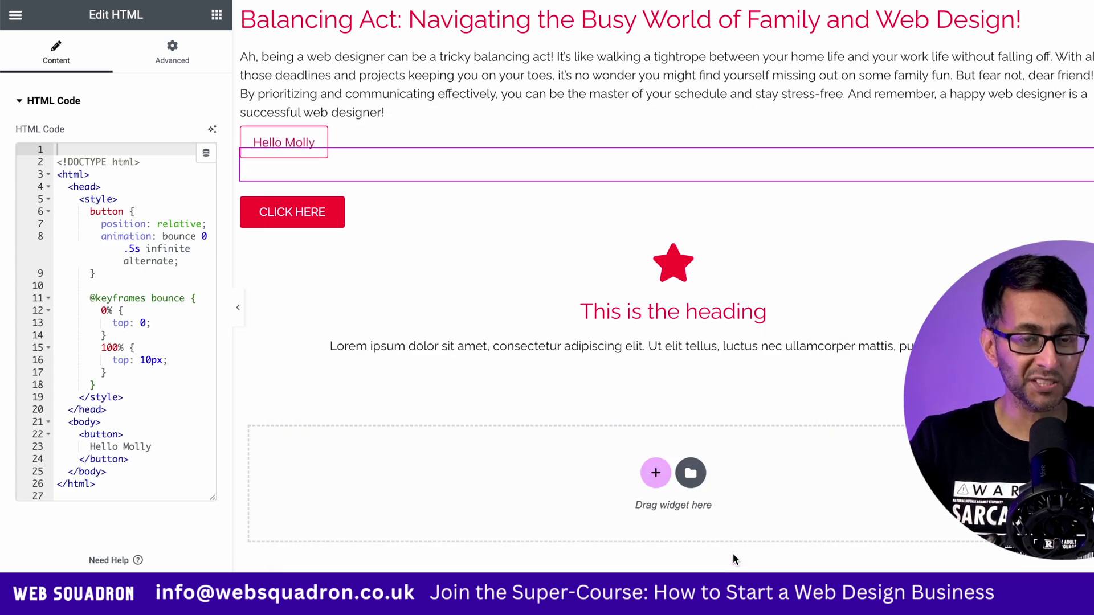
Set the button's bounce duration to 2.5s, and use AI to generate and insert a 5s version from a prompt containing the full existing code
left_click_drag(232, 112, 368, 111)
key("ctrl+a")
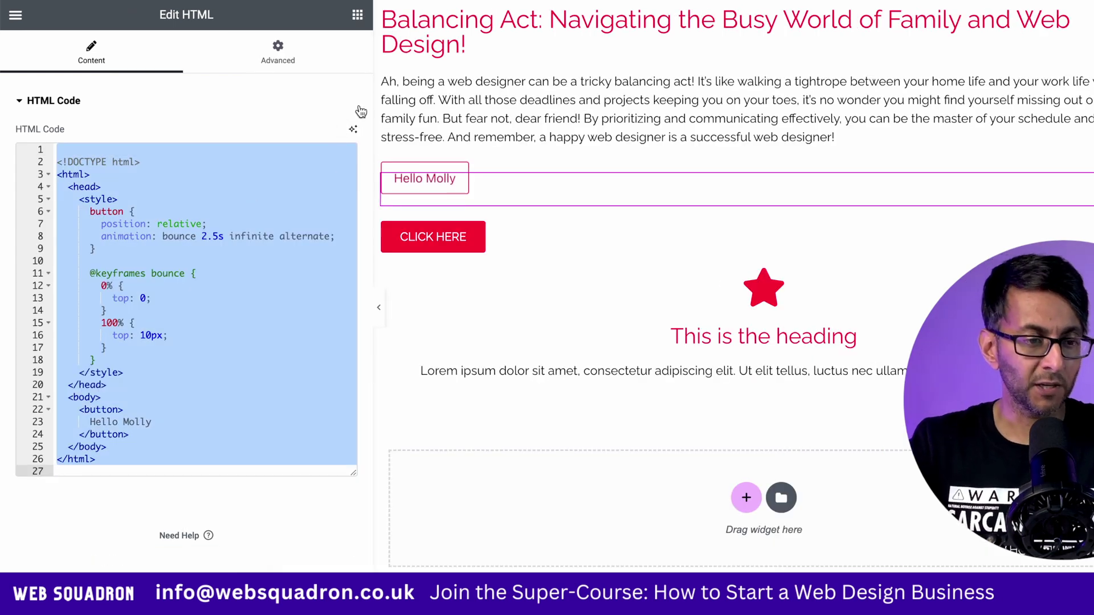
left_click(353, 128)
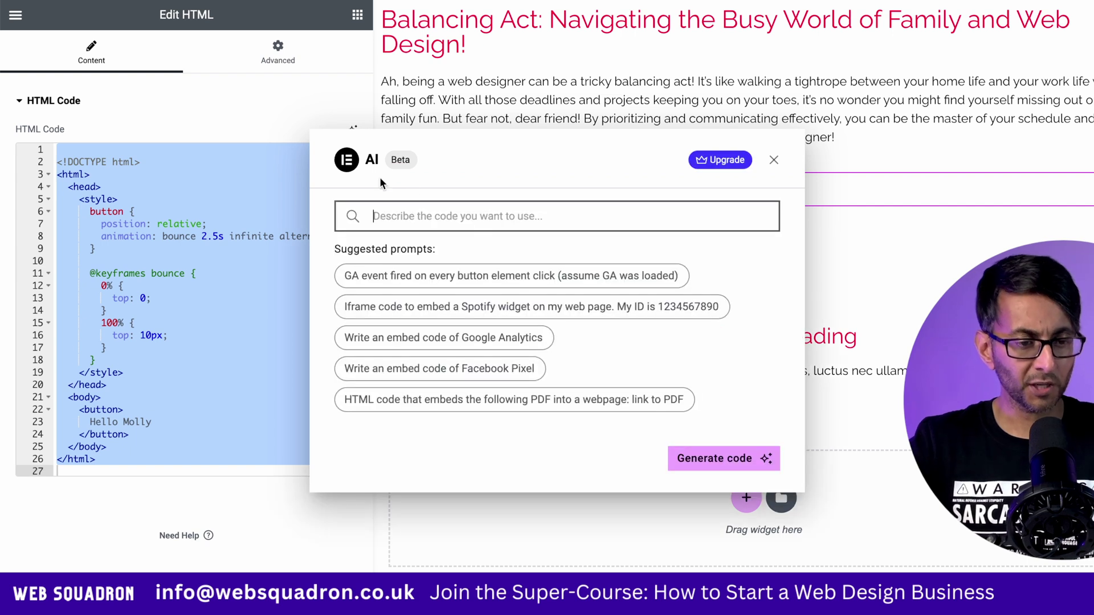
type("Make the b")
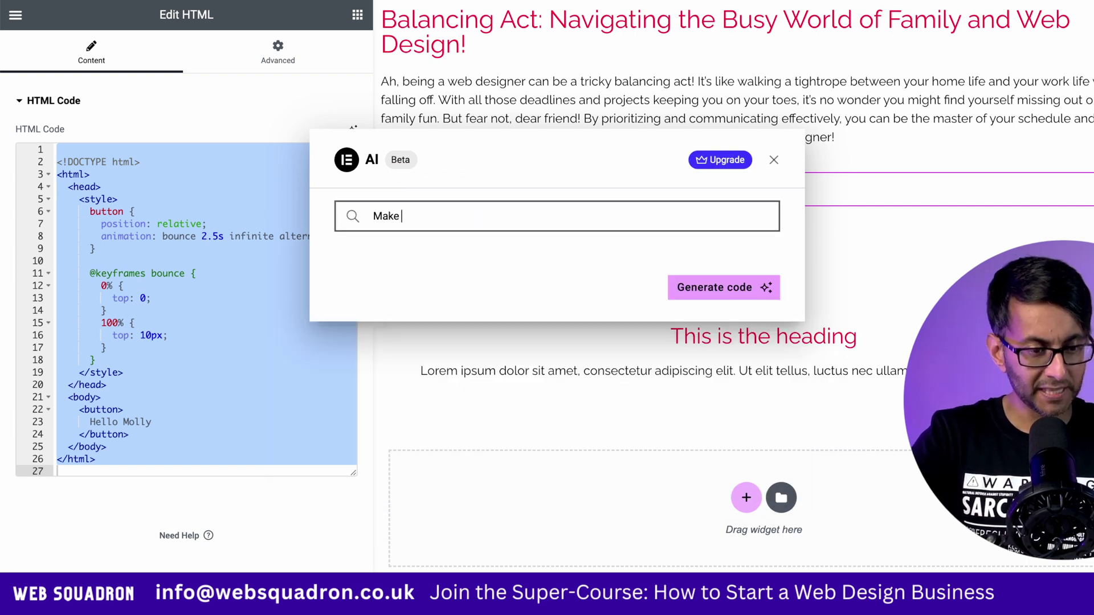
type("utton coun")
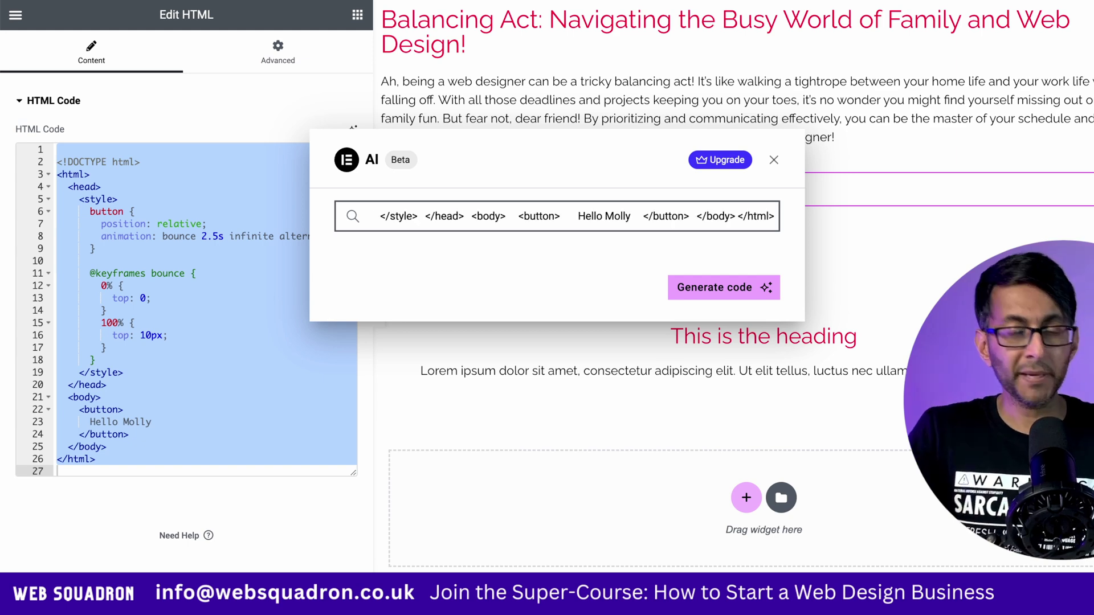
left_click(715, 295)
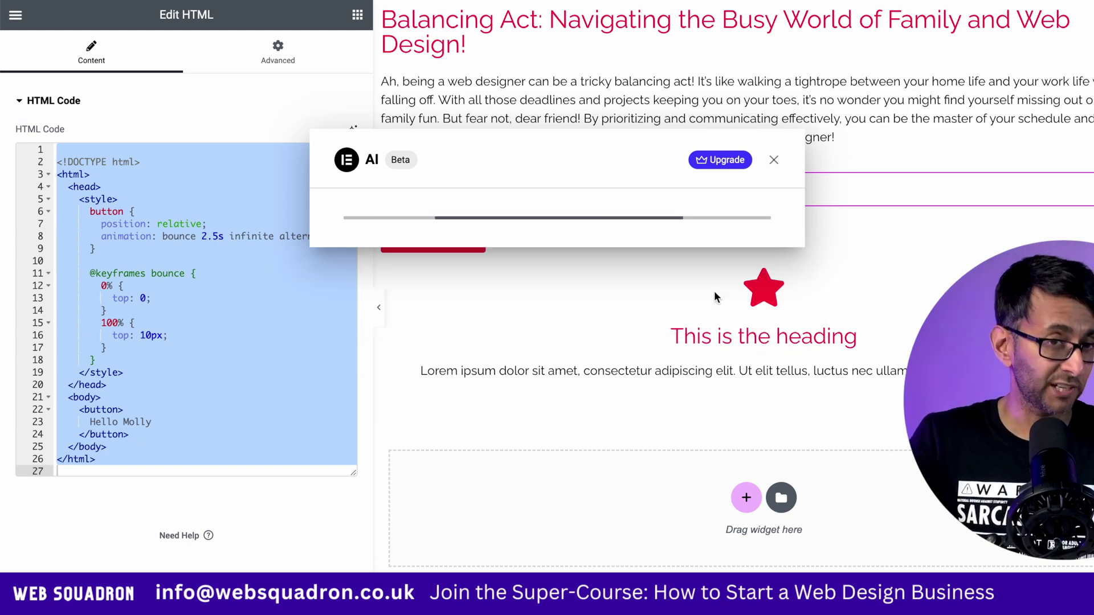
left_click(737, 553)
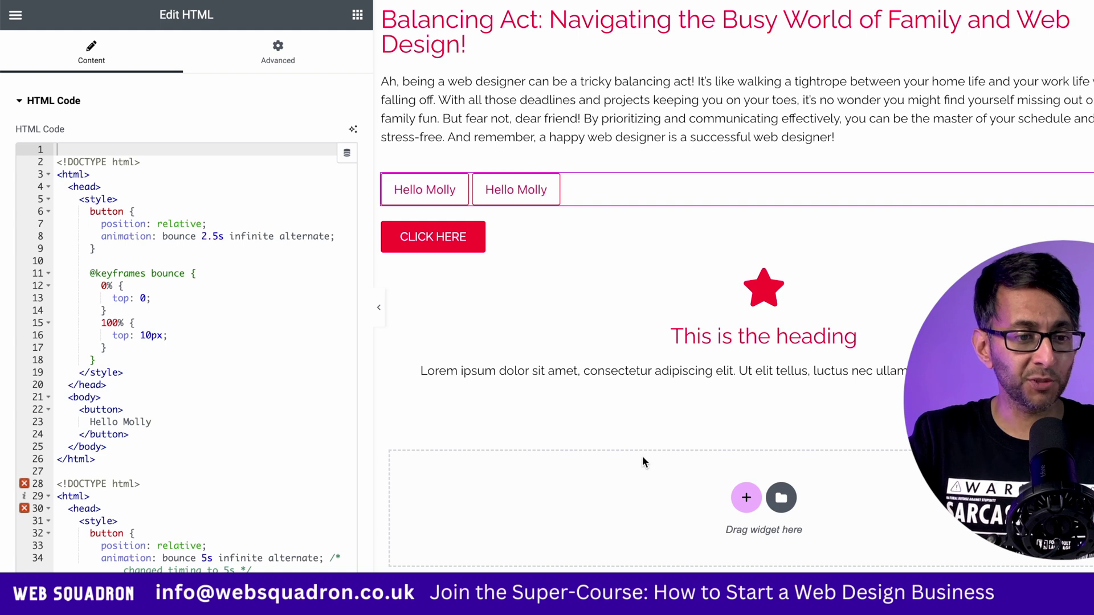
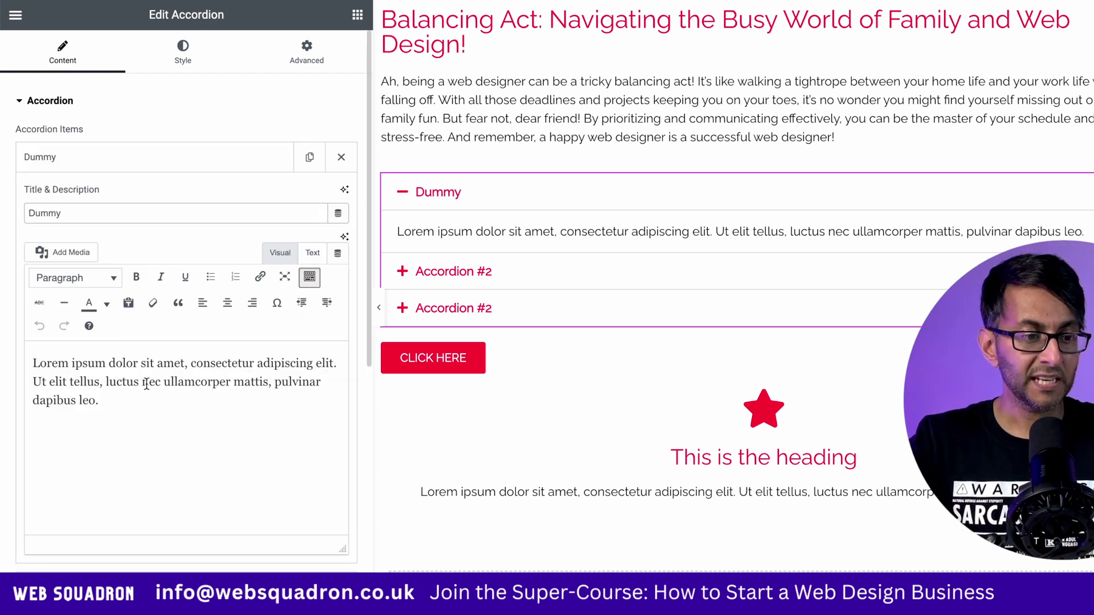
Delete the placeholder description of the Dummy accordion item and rename the second item Accordion #1
left_click_drag(151, 410, 17, 361)
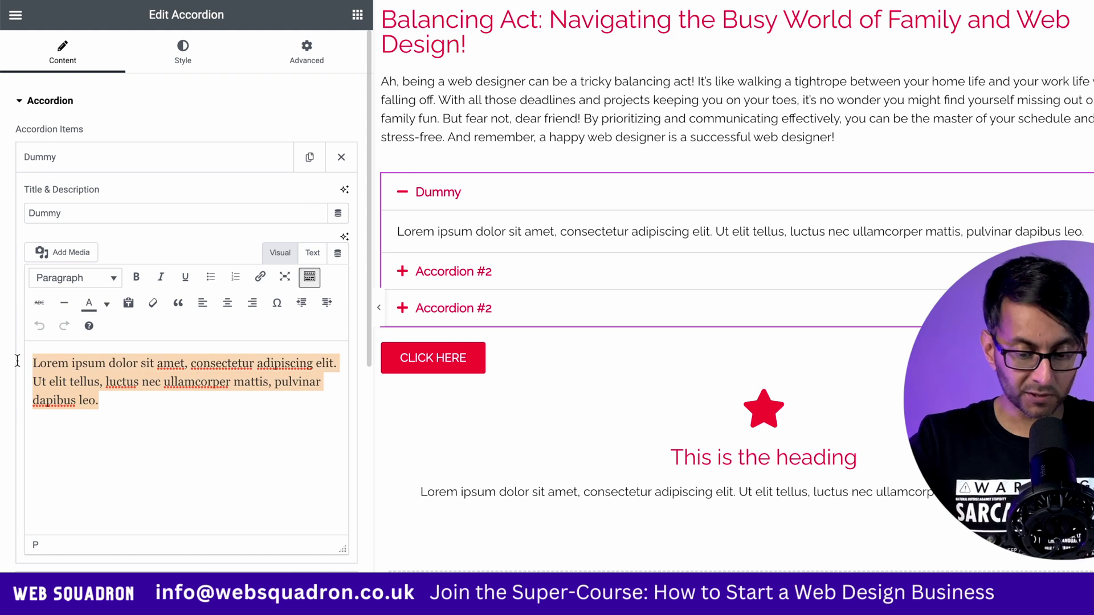
key("BackSpace")
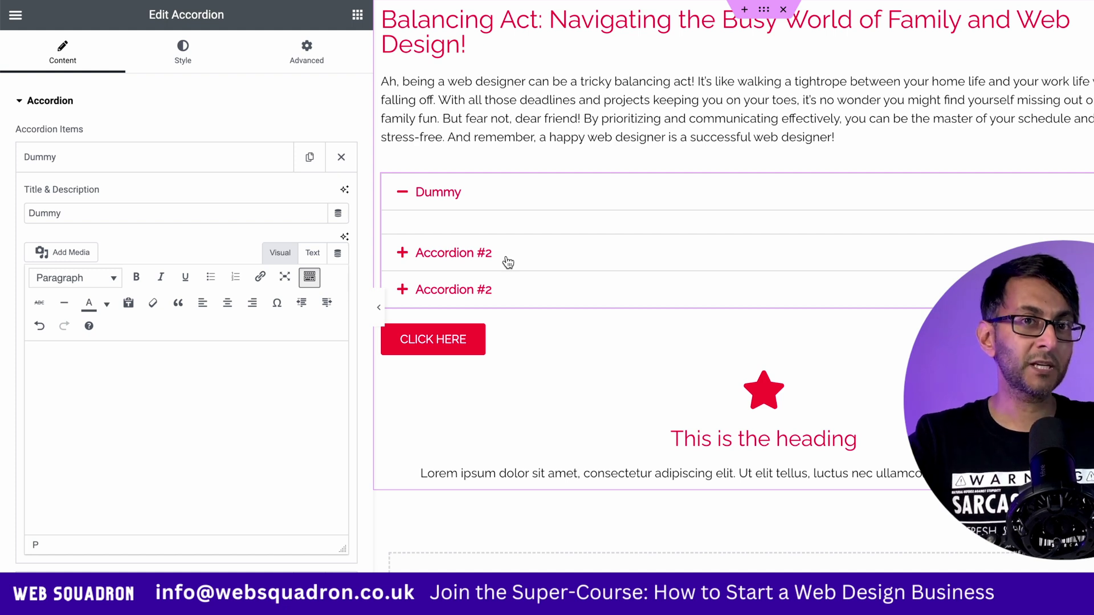
left_click(102, 158)
left_click(598, 268)
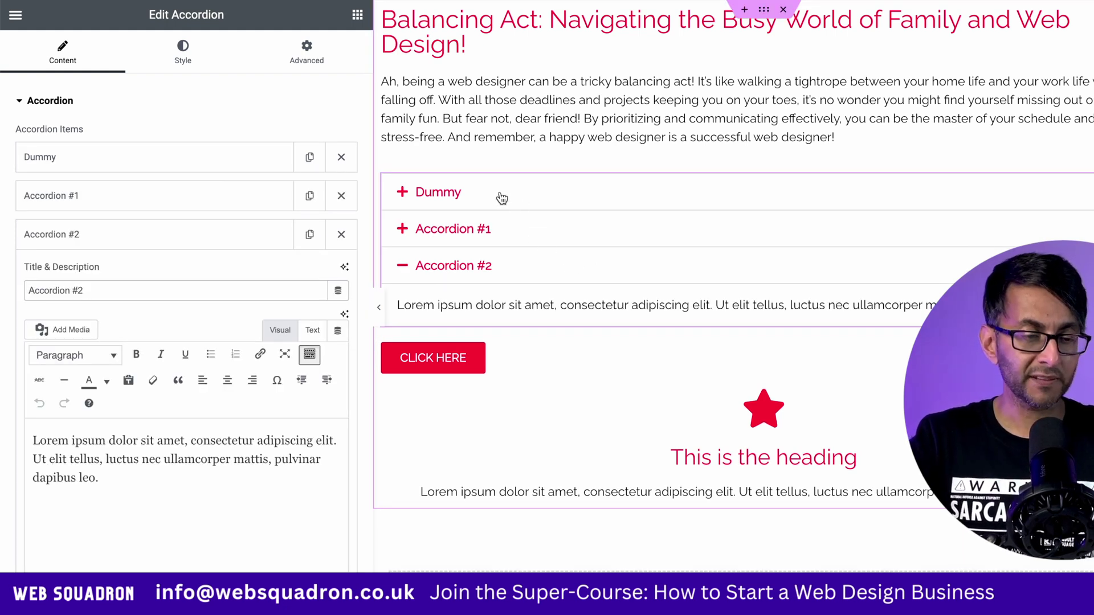
Generate and insert custom CSS for the accordion from the AI prompt "Do not display the first tab of the Accordion"
left_click(306, 56)
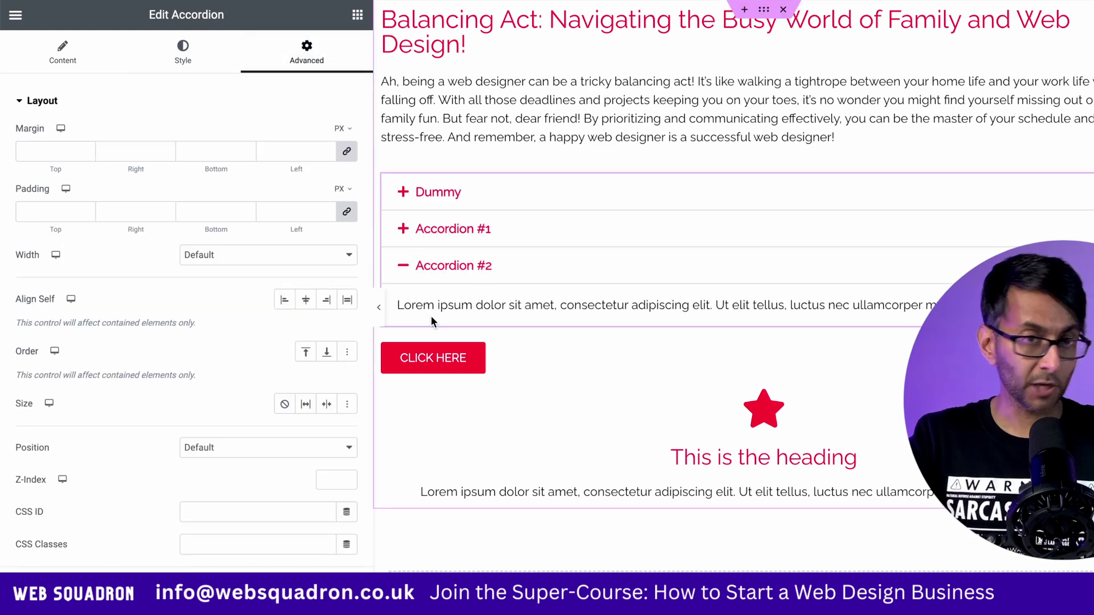
scroll(237, 415, "down", 5)
left_click(200, 471)
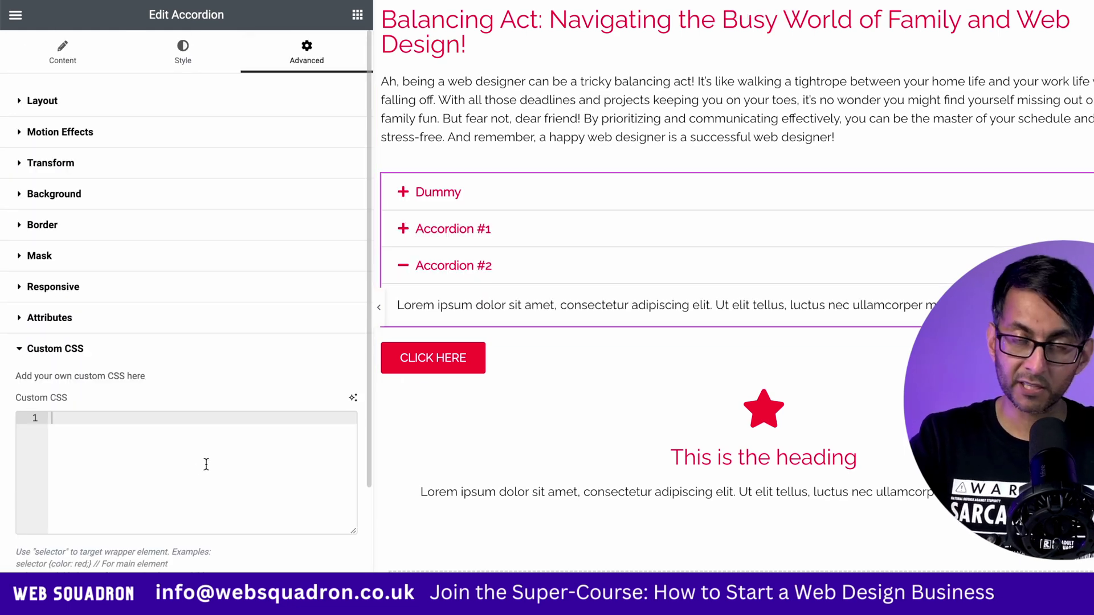
left_click(353, 400)
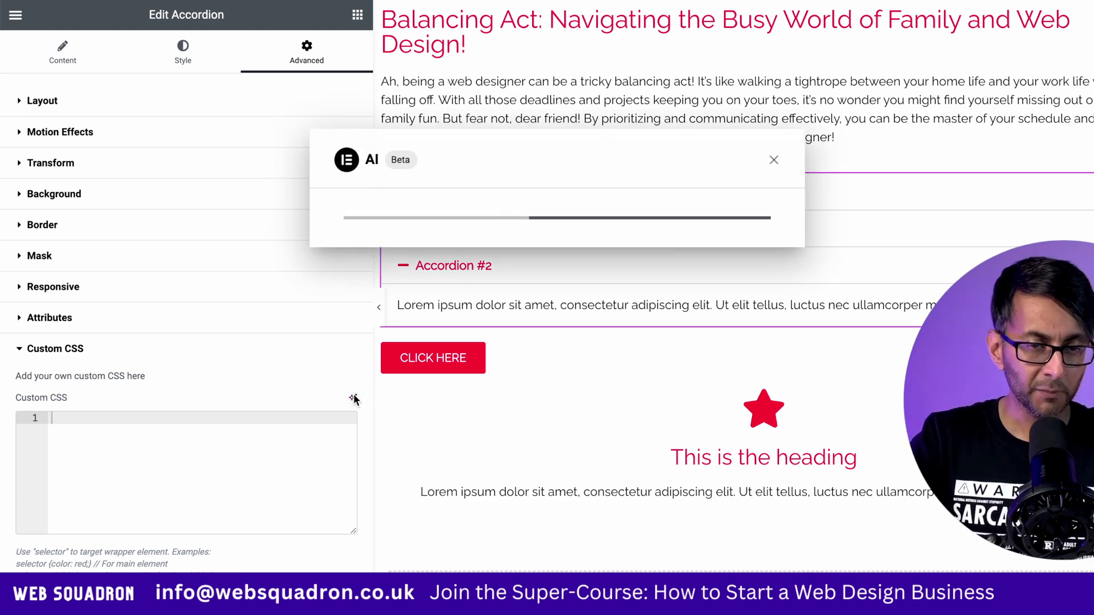
type("Hide the first tab of the Accordion")
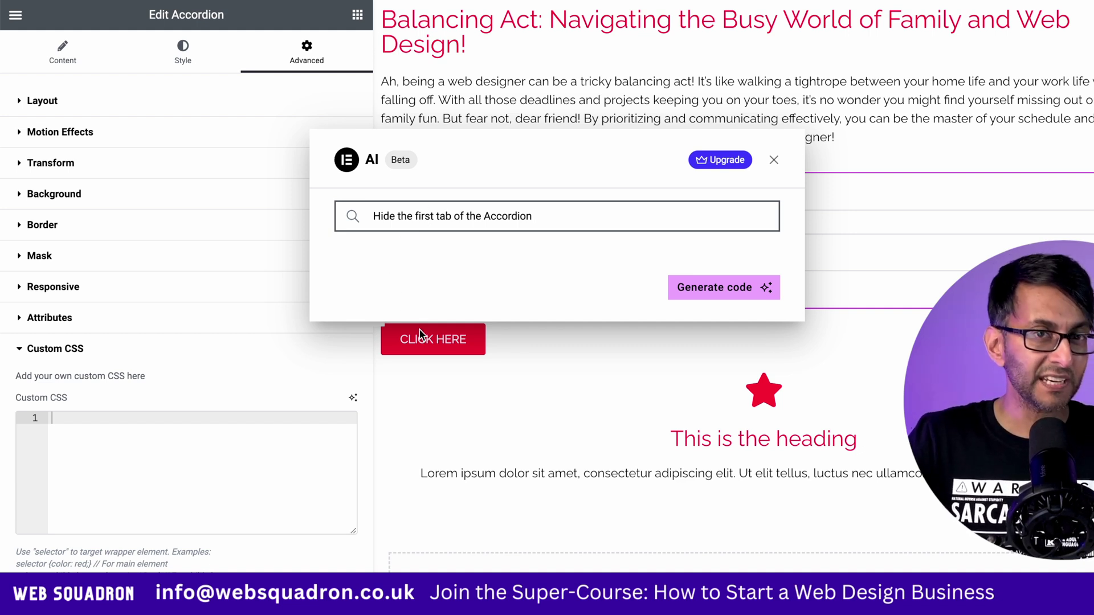
double_click(379, 217)
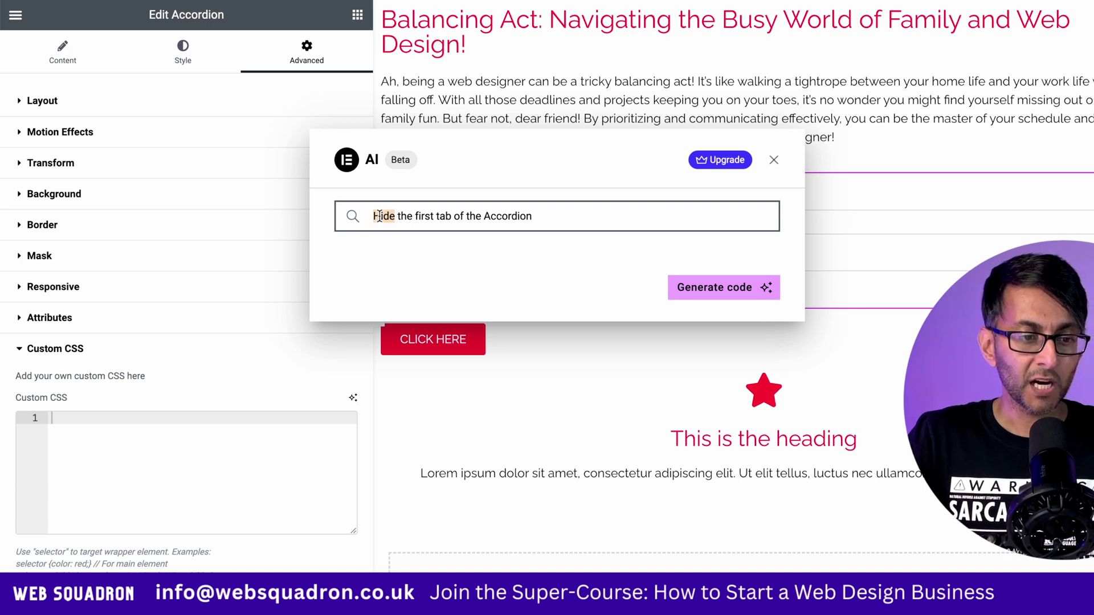
type("Do not display")
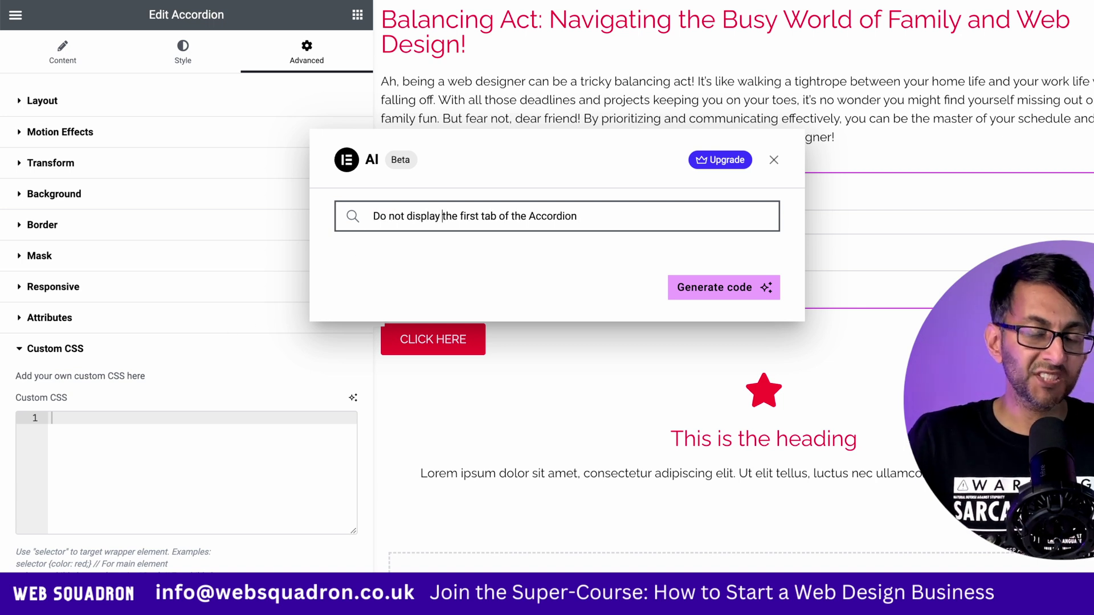
left_click(726, 281)
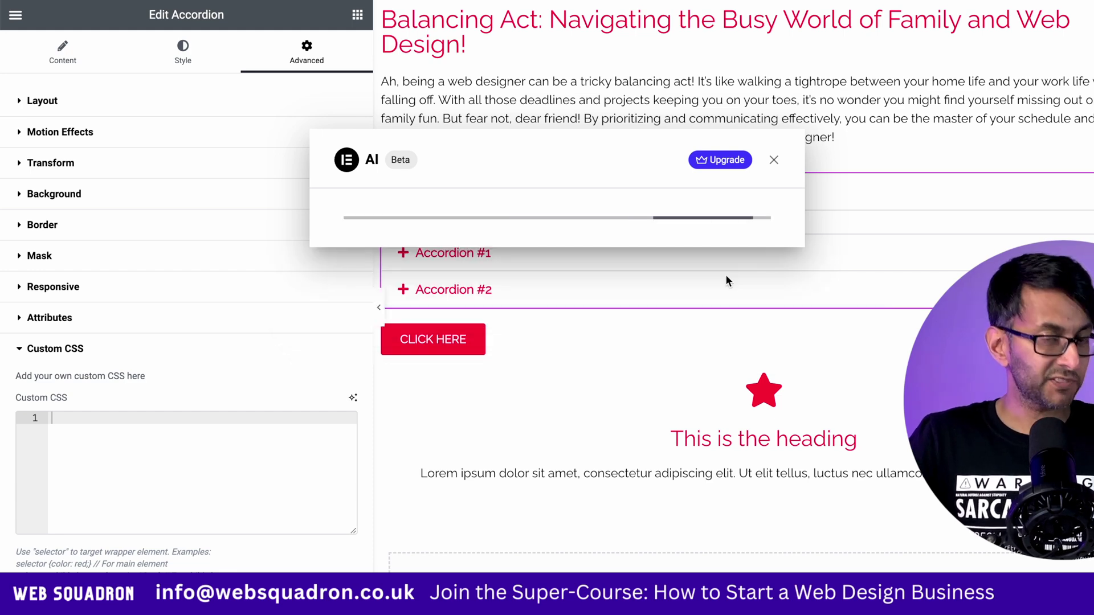
left_click(755, 298)
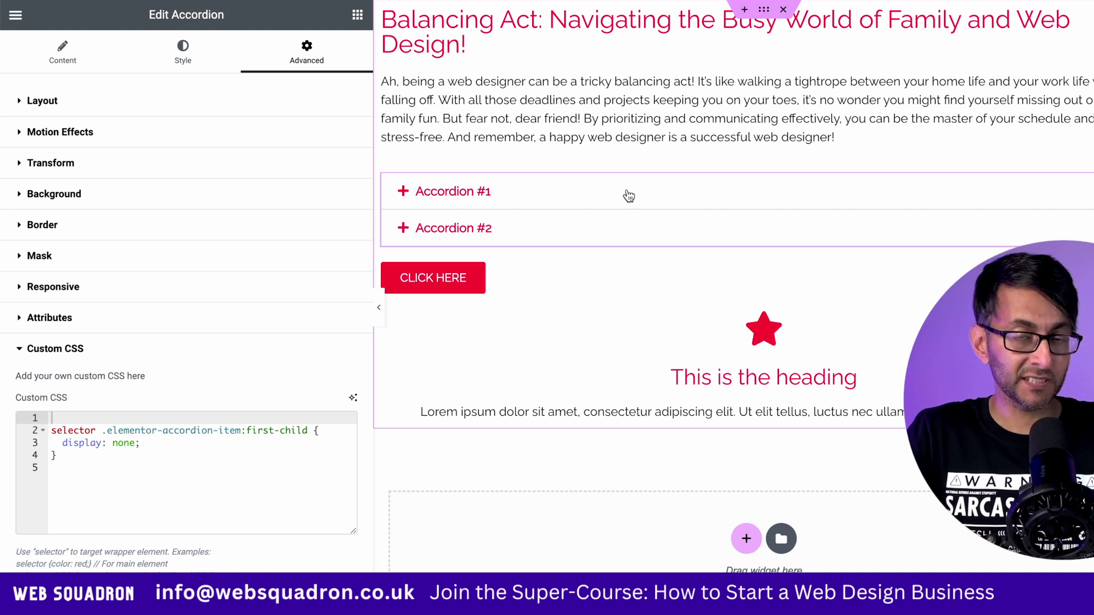
Test the accordion by expanding Accordion #1 and Accordion #2 in the page preview, and return to its content settings
left_click(588, 195)
left_click(587, 269)
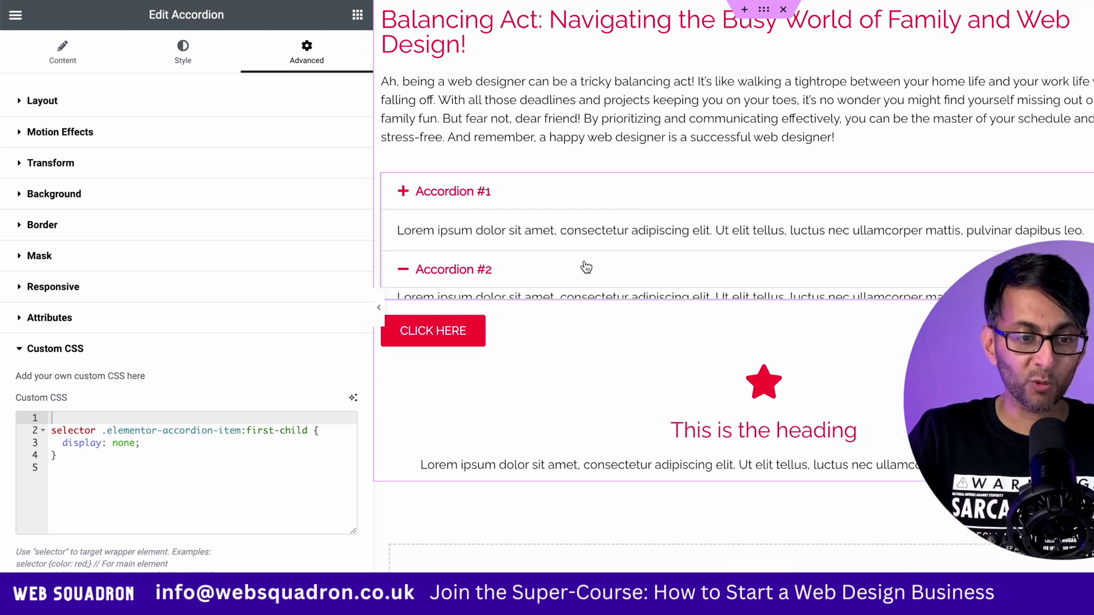
left_click(71, 56)
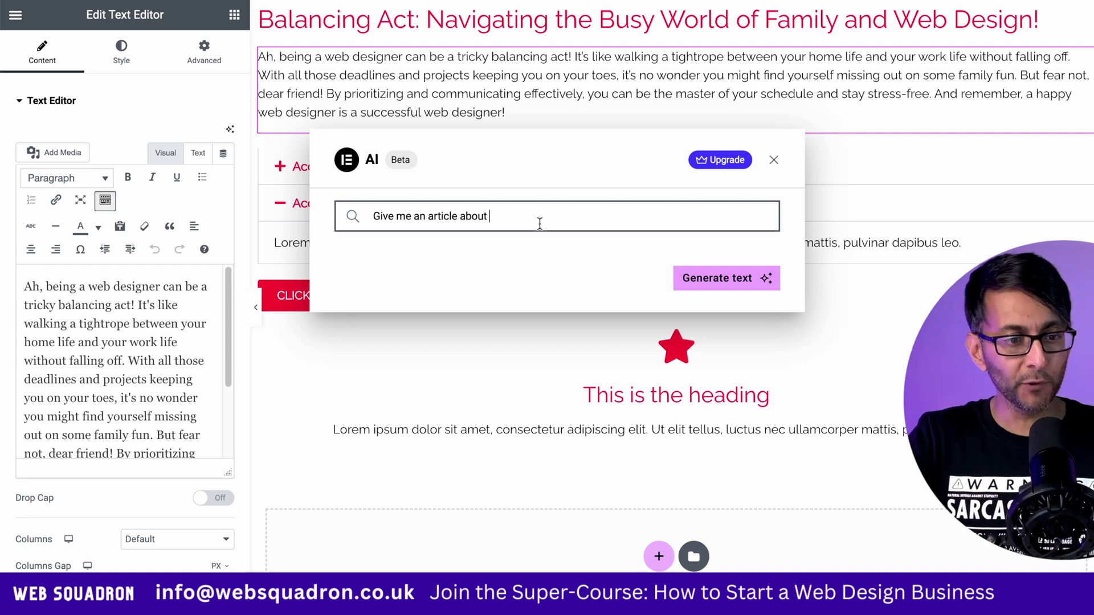
Generate an AI article about using keywords to help posts reach more people, keep its tone, and replace the paragraph under the heading with it
key("ctrl+v")
left_click(726, 284)
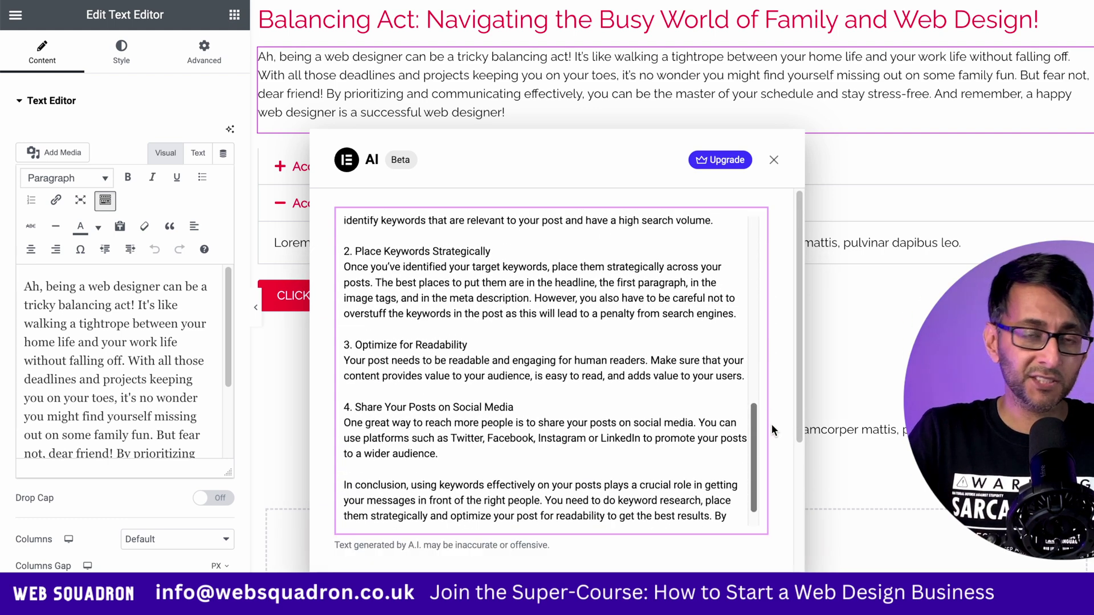
left_click_drag(798, 371, 801, 506)
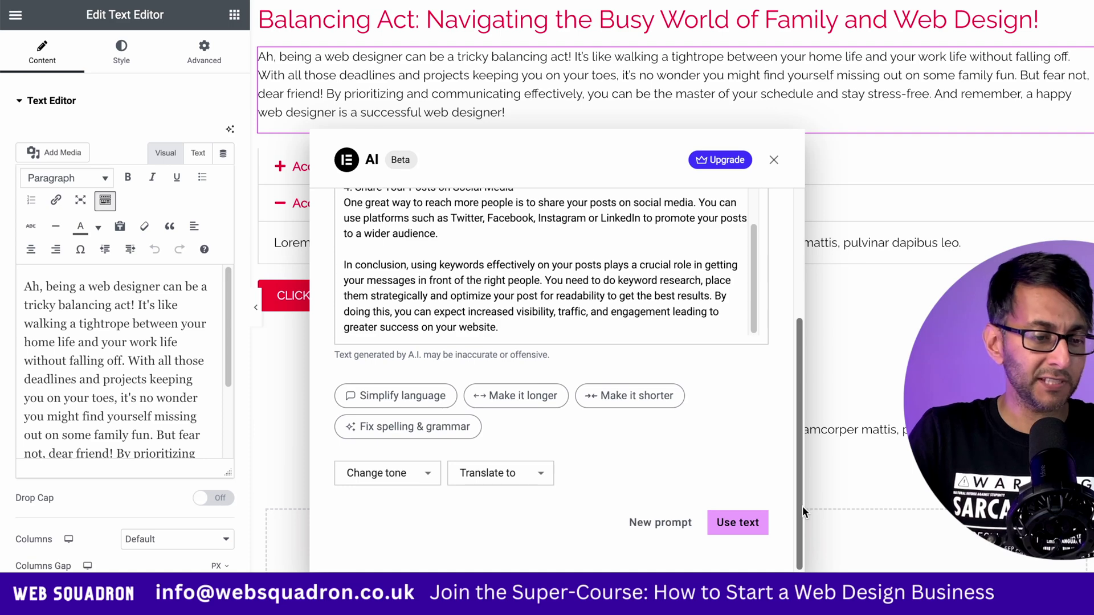
left_click(403, 477)
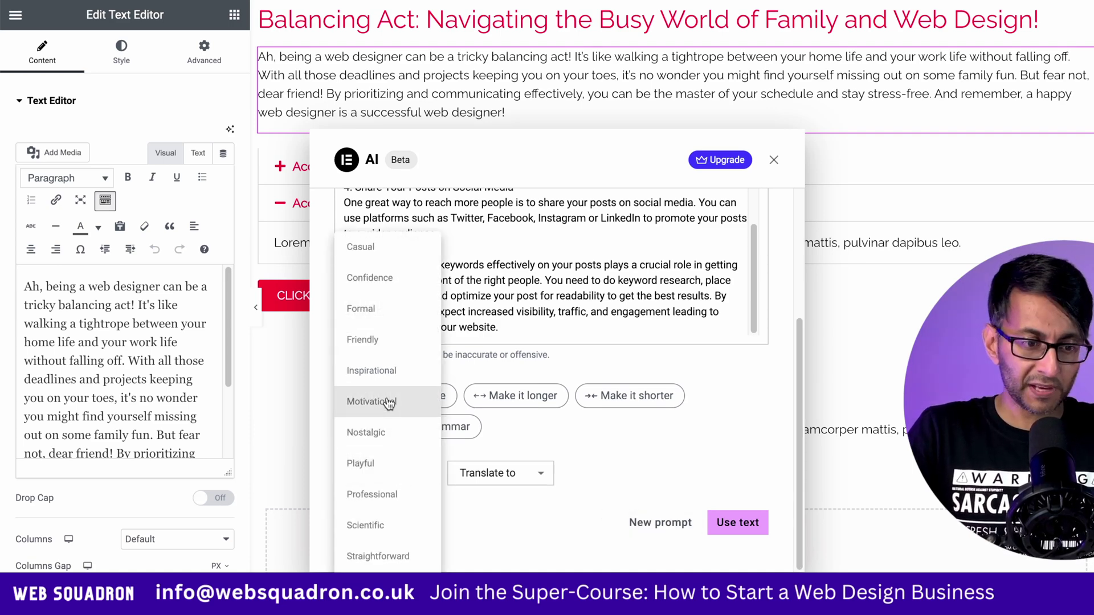
left_click(648, 442)
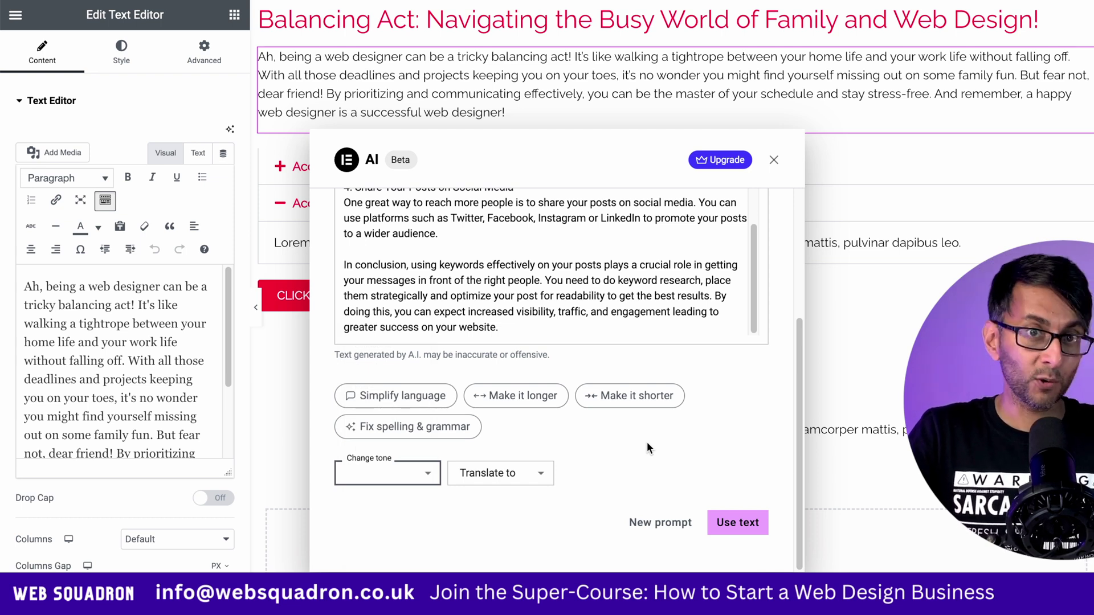
left_click(738, 522)
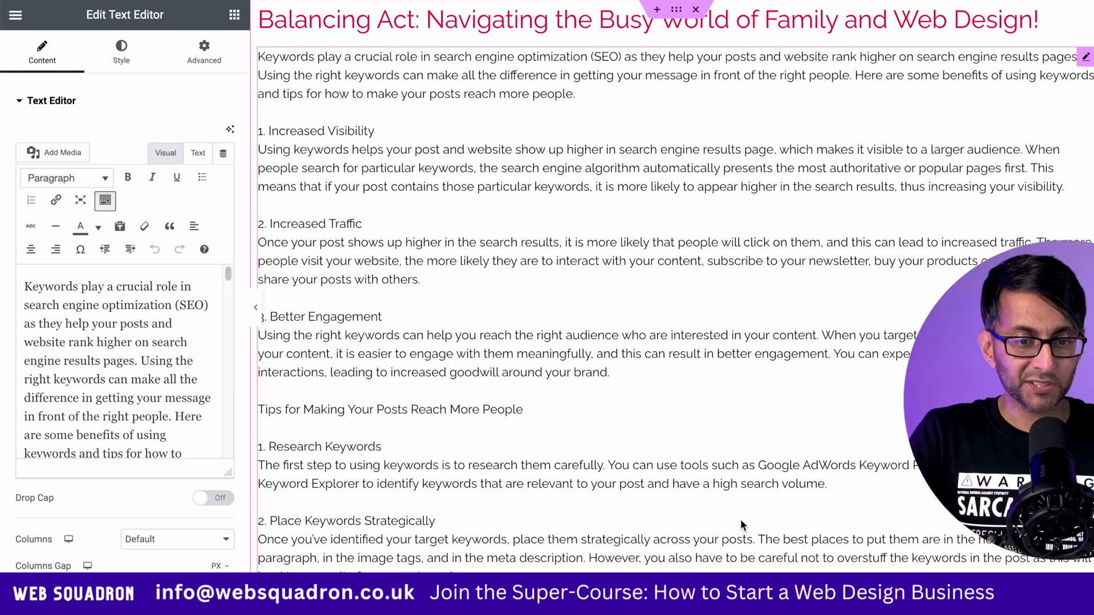